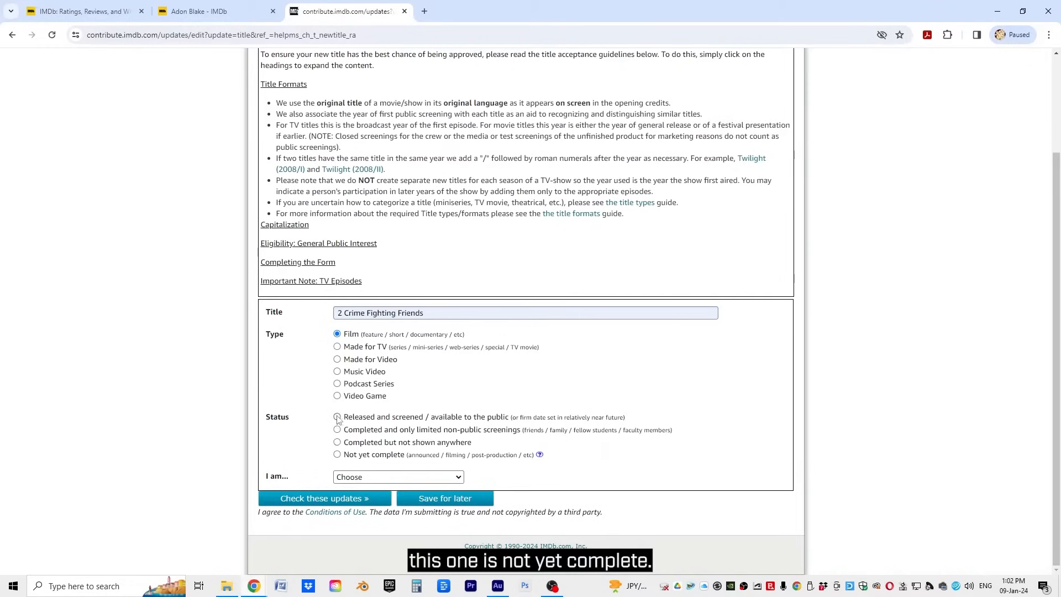
- Mark the film as not yet complete with the submitter as producer/director/writer, and check the updates with the feature length sub-type
{"action": "left_click", "coordinate": [337, 455]}
{"action": "left_click", "coordinate": [361, 477]}
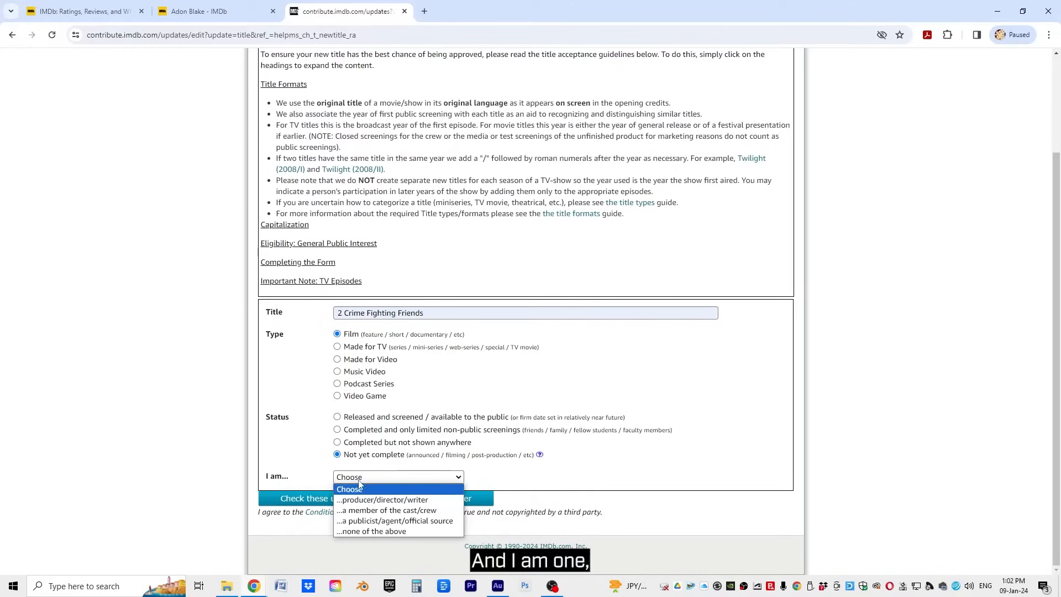
{"action": "left_click", "coordinate": [370, 500]}
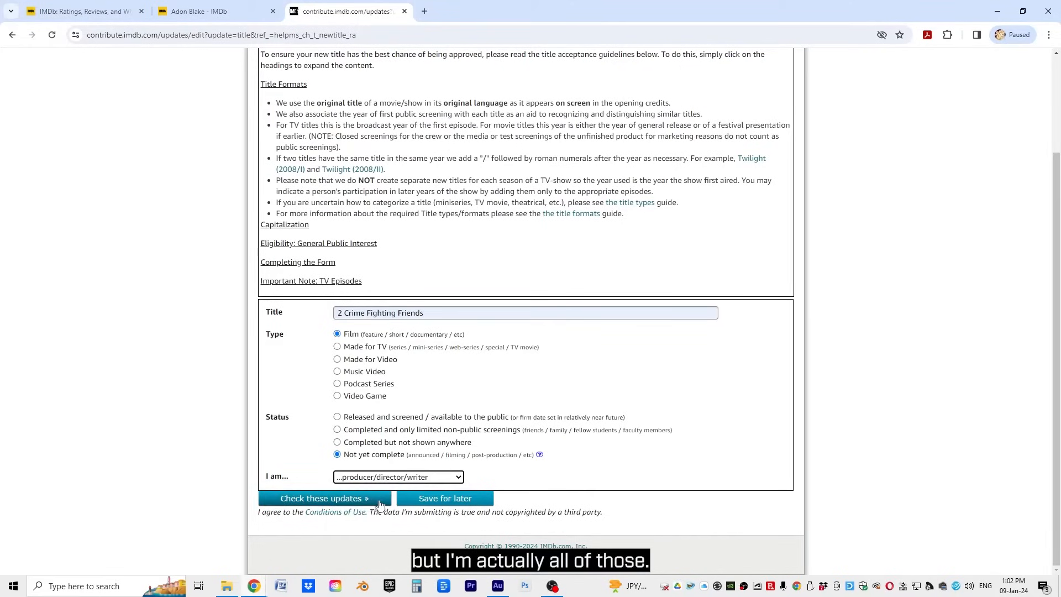
{"action": "left_click", "coordinate": [324, 499]}
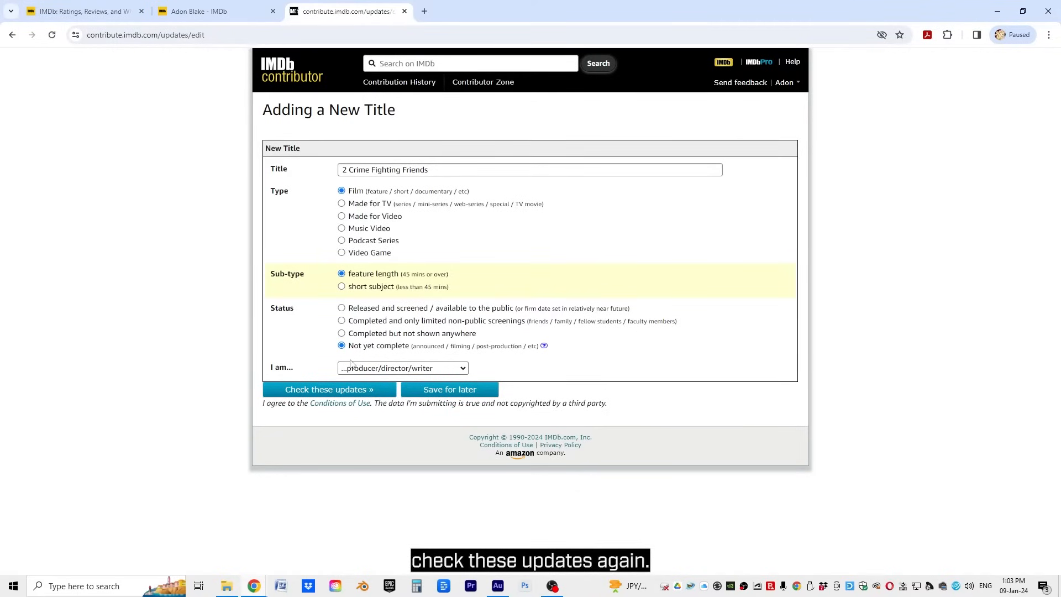
{"action": "left_click", "coordinate": [334, 391]}
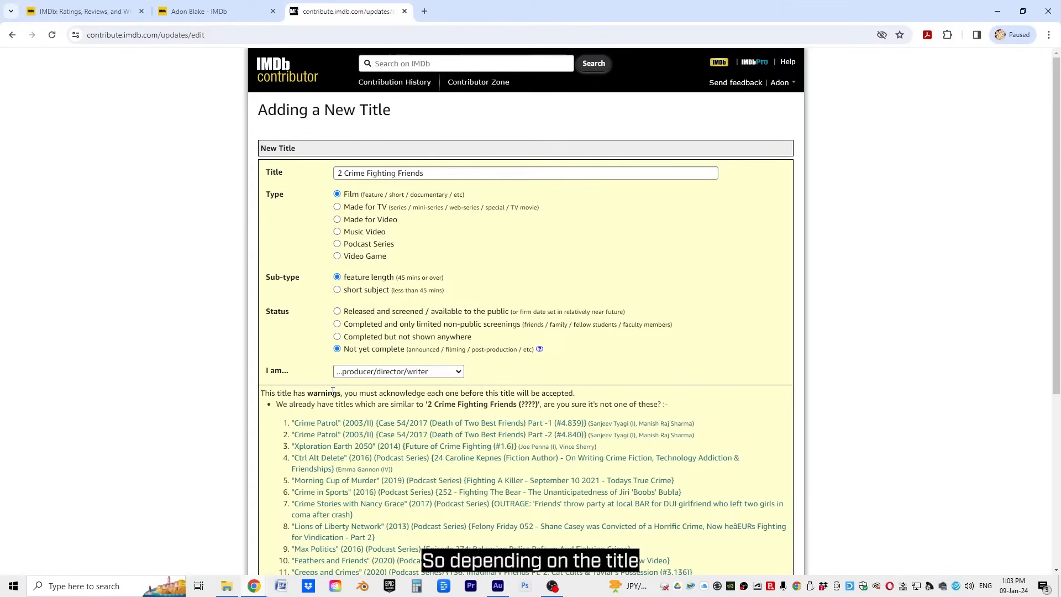
- Review the list of similar titles, acknowledge that this is not an existing title, and re-check the updates
{"action": "scroll", "coordinate": [335, 277], "scroll_direction": "down", "scroll_amount": 3}
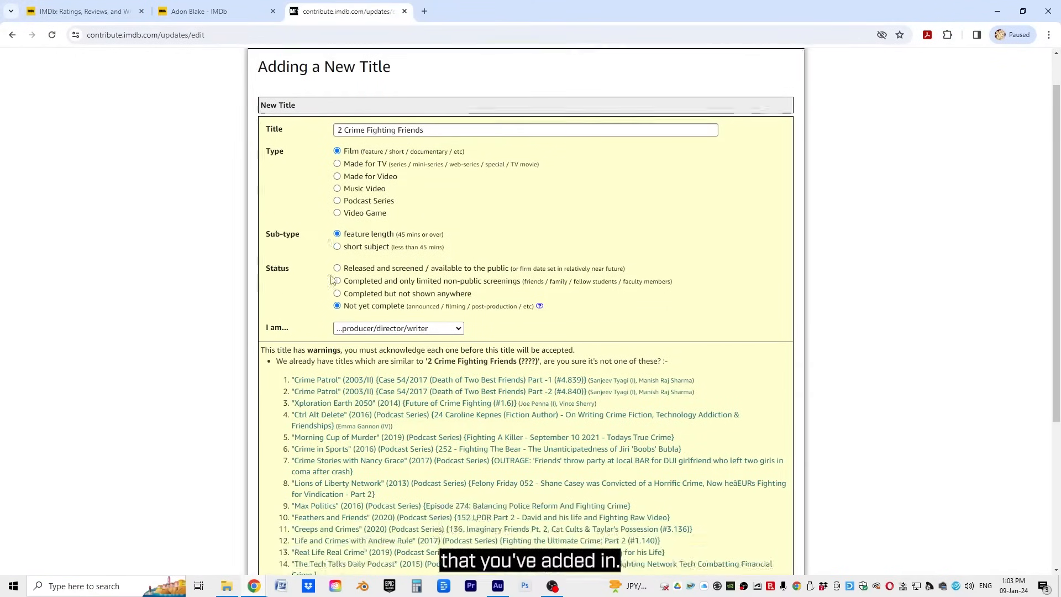
{"action": "scroll", "coordinate": [332, 232], "scroll_direction": "up", "scroll_amount": 3}
{"action": "scroll", "coordinate": [329, 279], "scroll_direction": "down", "scroll_amount": 5}
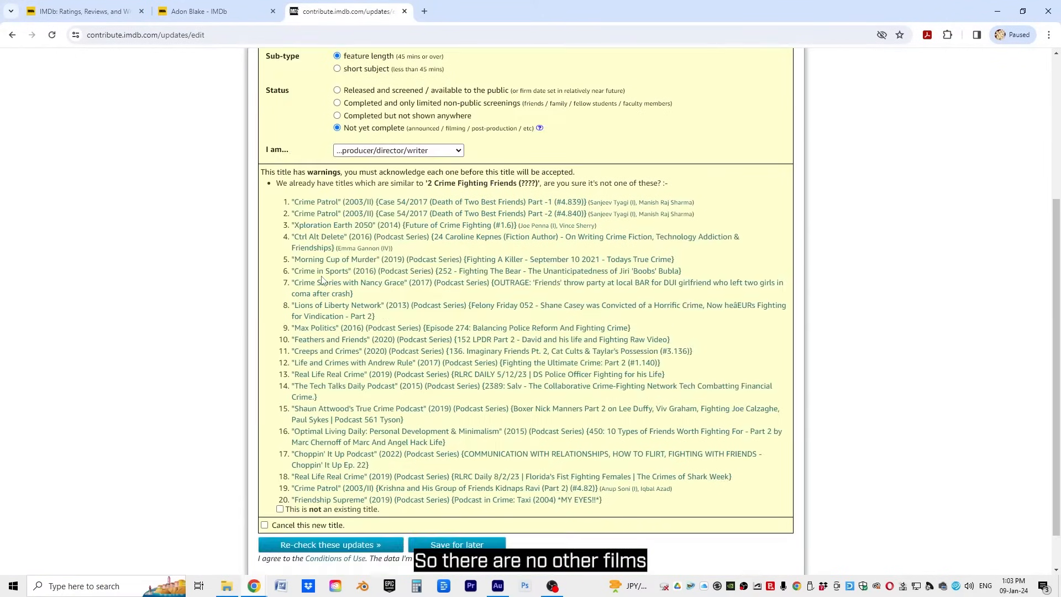
{"action": "scroll", "coordinate": [331, 211], "scroll_direction": "up", "scroll_amount": 5}
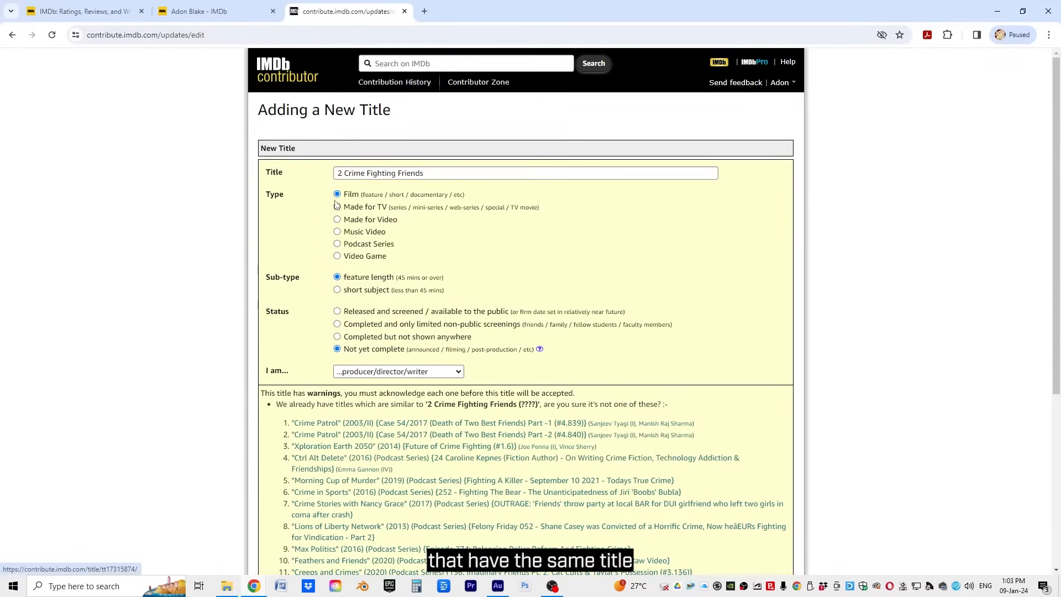
{"action": "scroll", "coordinate": [331, 211], "scroll_direction": "down", "scroll_amount": 4}
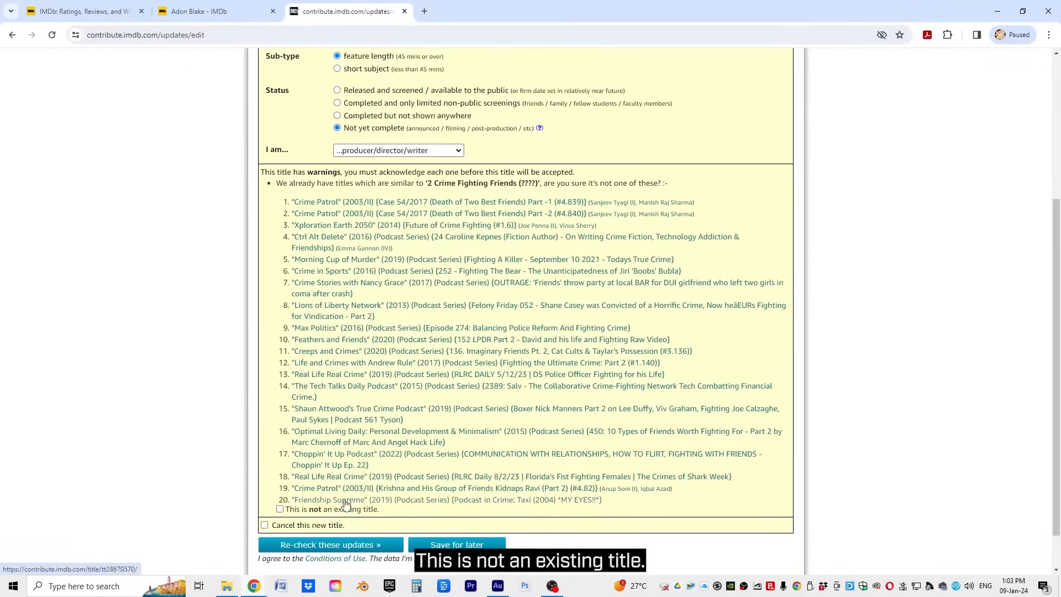
{"action": "scroll", "coordinate": [332, 215], "scroll_direction": "up", "scroll_amount": 4}
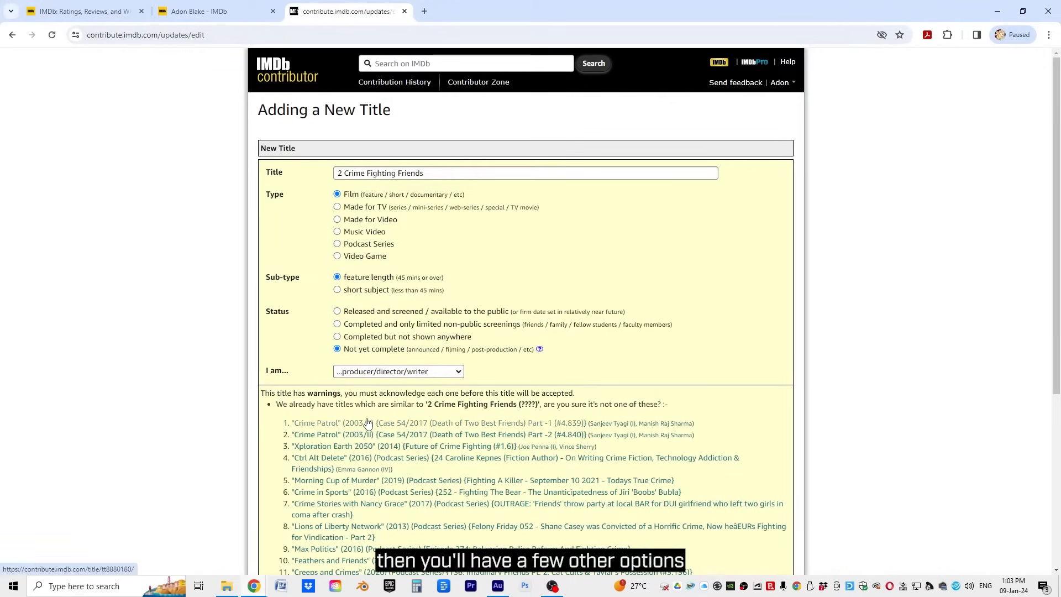
{"action": "scroll", "coordinate": [371, 406], "scroll_direction": "down", "scroll_amount": 1}
{"action": "scroll", "coordinate": [372, 406], "scroll_direction": "down", "scroll_amount": 3}
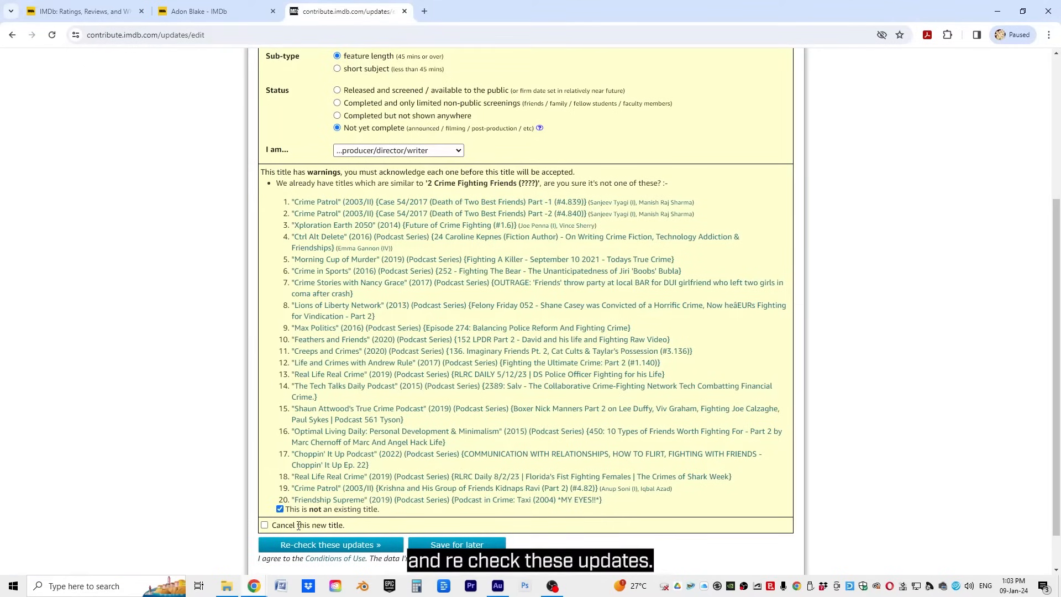
{"action": "left_click", "coordinate": [343, 547]}
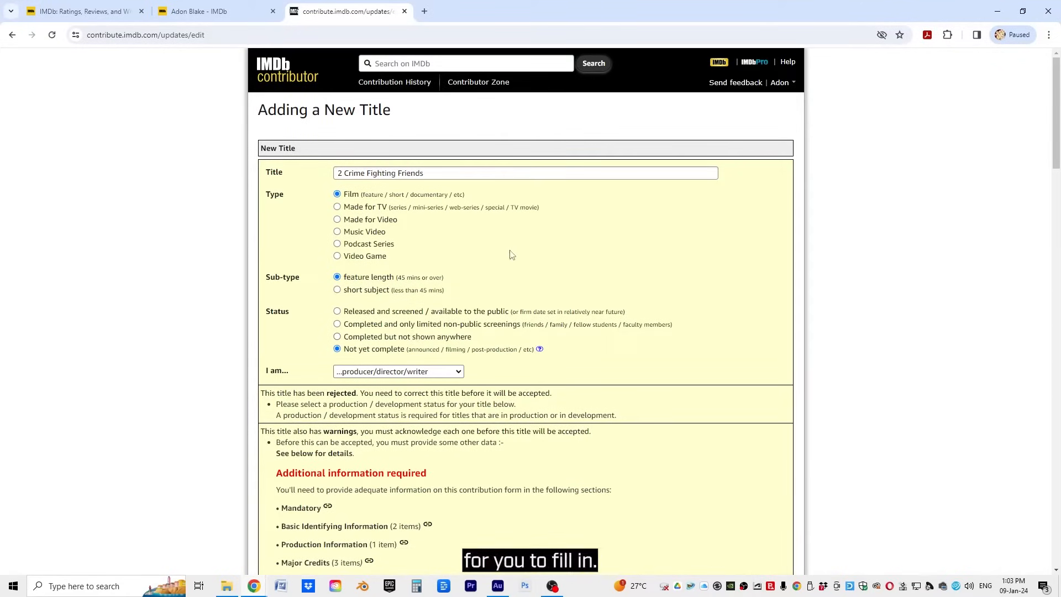
- Set the production/development status to Announced in the mandatory information
{"action": "scroll", "coordinate": [517, 242], "scroll_direction": "down", "scroll_amount": 15}
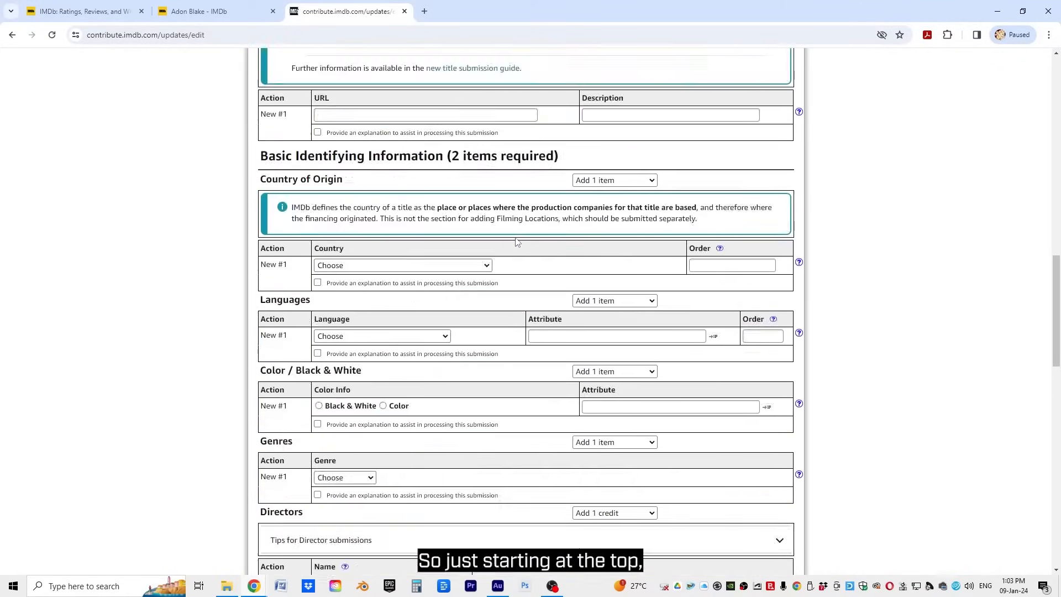
{"action": "scroll", "coordinate": [517, 241], "scroll_direction": "up", "scroll_amount": 15}
{"action": "scroll", "coordinate": [519, 239], "scroll_direction": "down", "scroll_amount": 6}
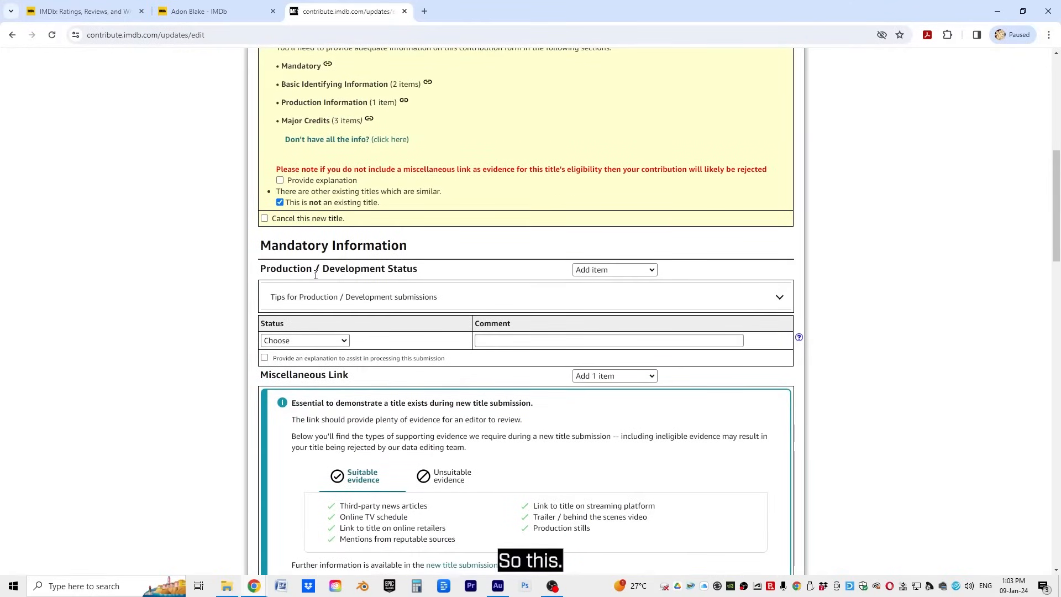
{"action": "left_click", "coordinate": [610, 271]}
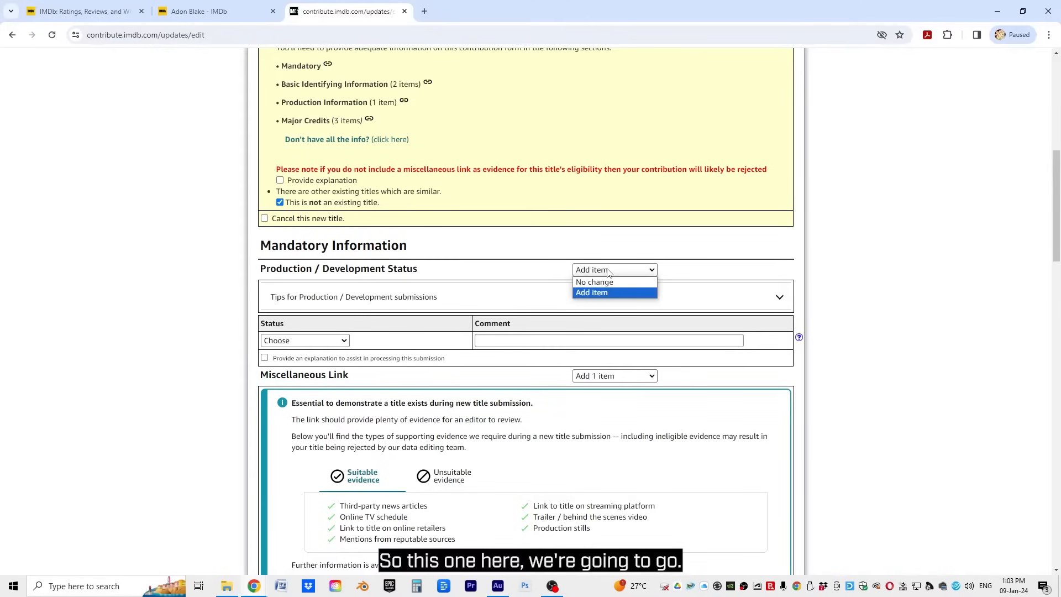
{"action": "left_click", "coordinate": [199, 327]}
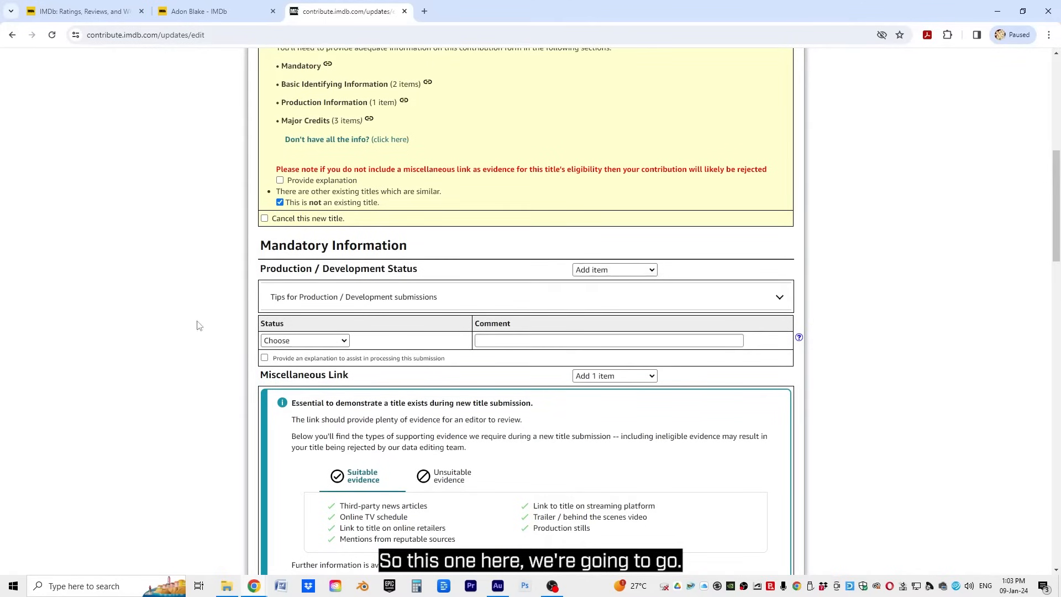
{"action": "left_click", "coordinate": [322, 345]}
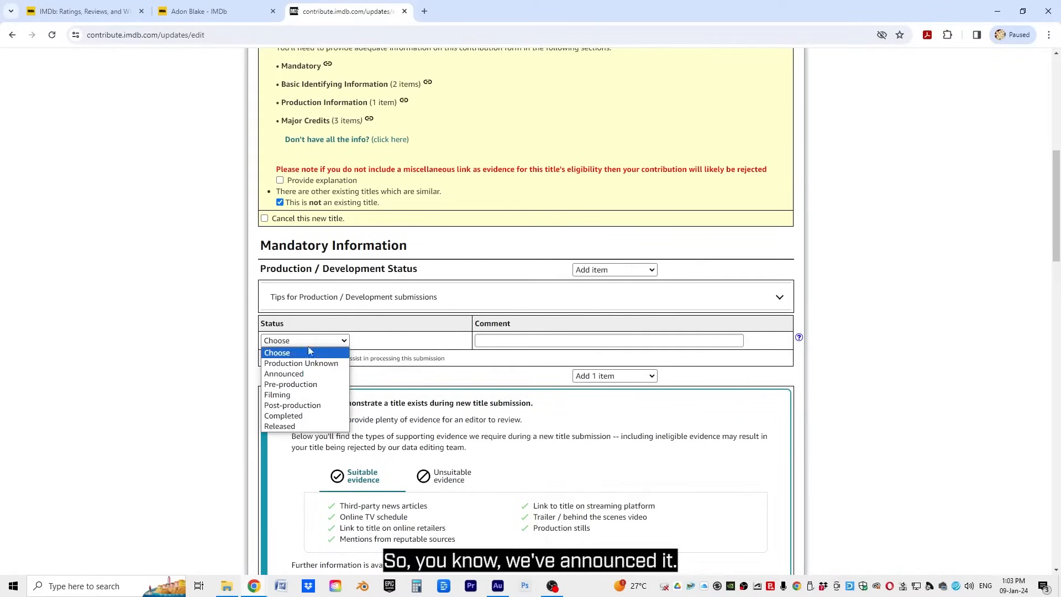
{"action": "left_click", "coordinate": [279, 376]}
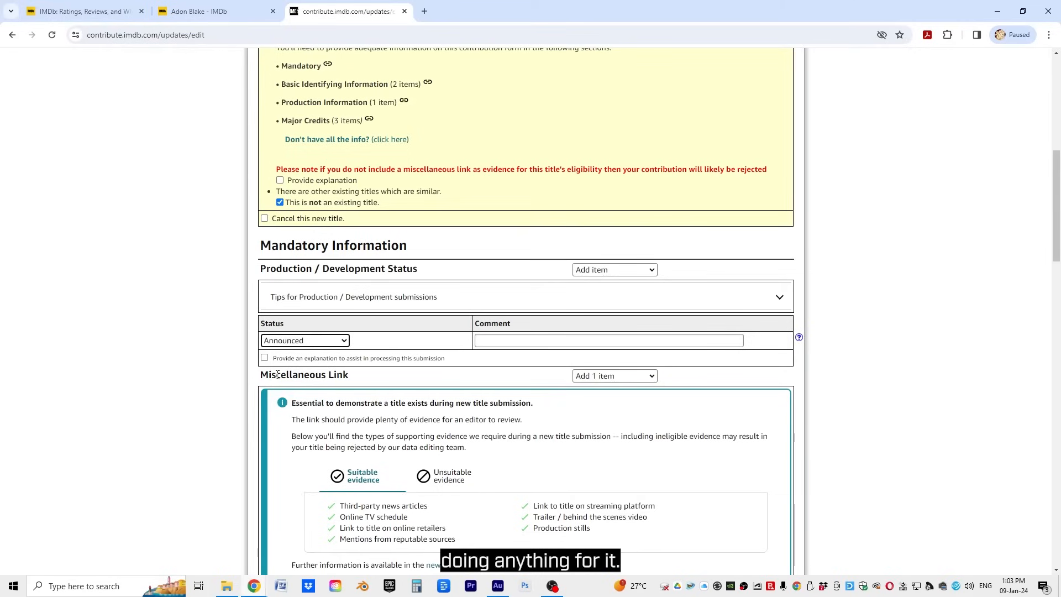
- Set the film's country of origin to Australia in the basic identifying information
{"action": "scroll", "coordinate": [274, 340], "scroll_direction": "down", "scroll_amount": 2}
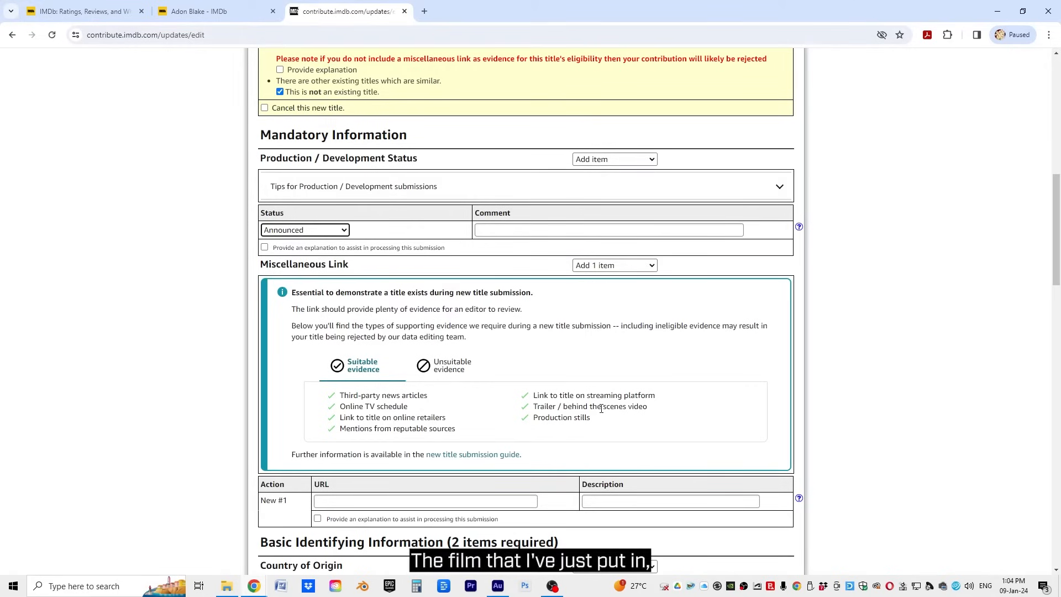
{"action": "scroll", "coordinate": [370, 182], "scroll_direction": "up", "scroll_amount": 2}
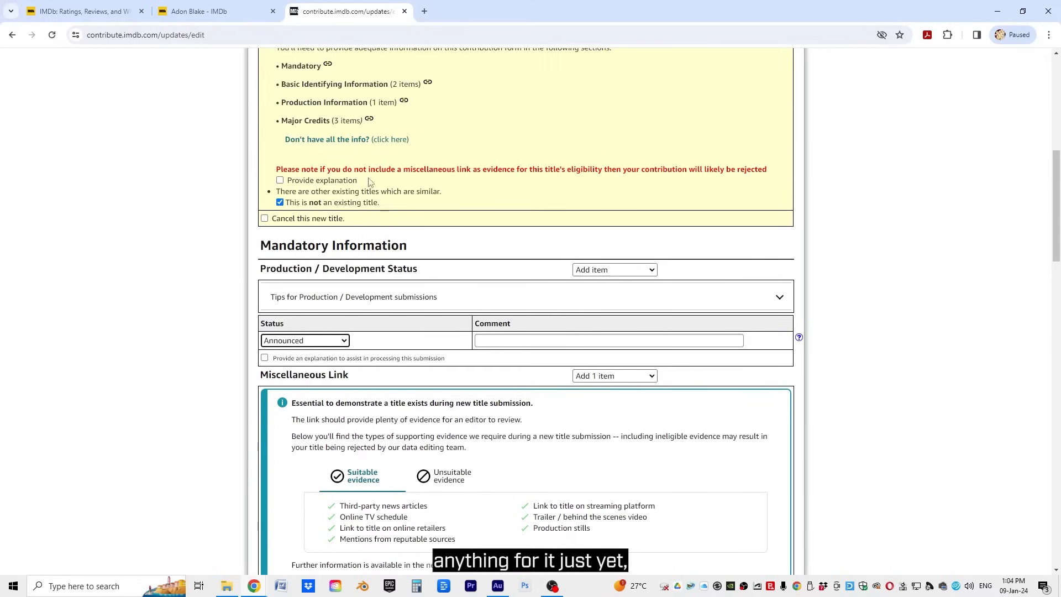
{"action": "scroll", "coordinate": [479, 381], "scroll_direction": "down", "scroll_amount": 3}
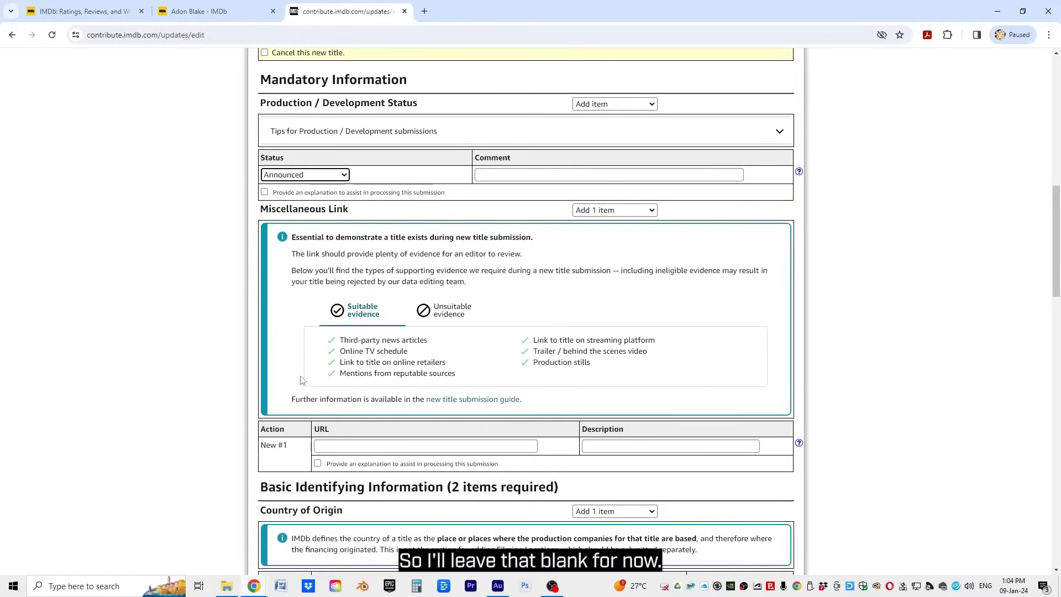
{"action": "scroll", "coordinate": [485, 377], "scroll_direction": "down", "scroll_amount": 2}
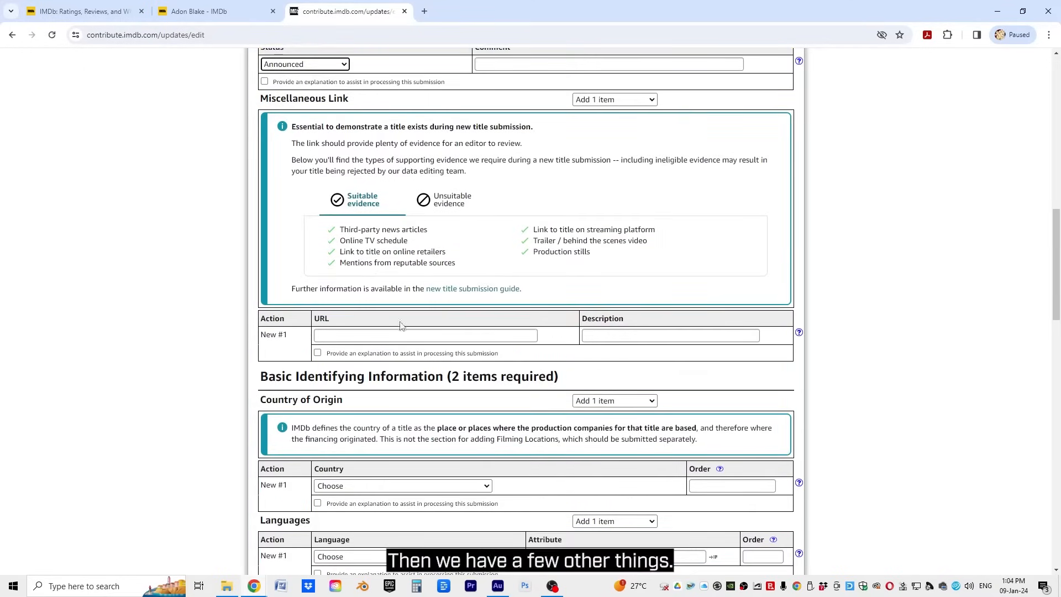
{"action": "scroll", "coordinate": [404, 309], "scroll_direction": "down", "scroll_amount": 2}
{"action": "scroll", "coordinate": [422, 265], "scroll_direction": "down", "scroll_amount": 2}
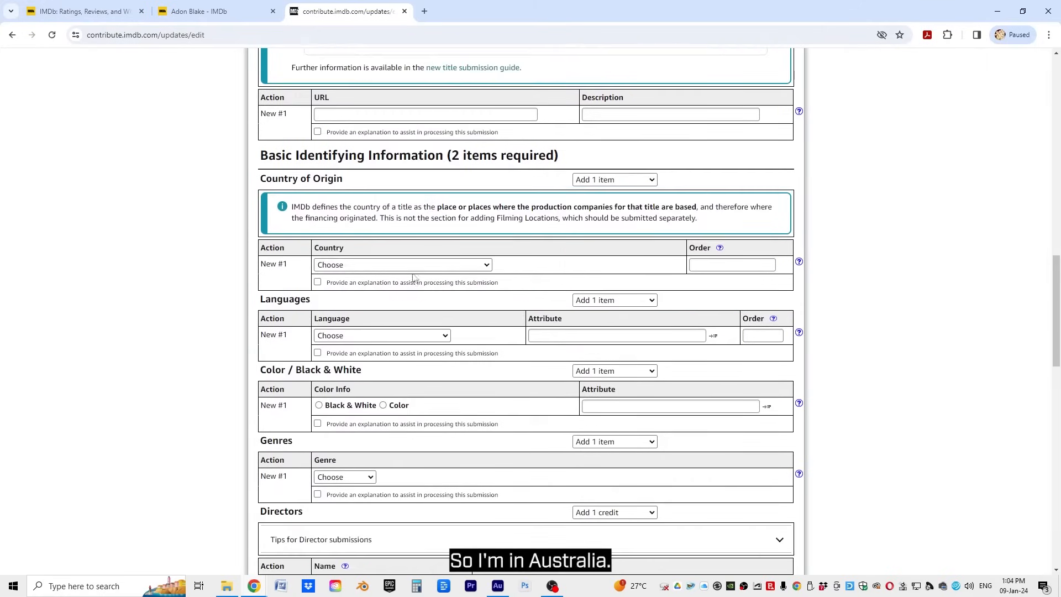
{"action": "left_click", "coordinate": [389, 267]}
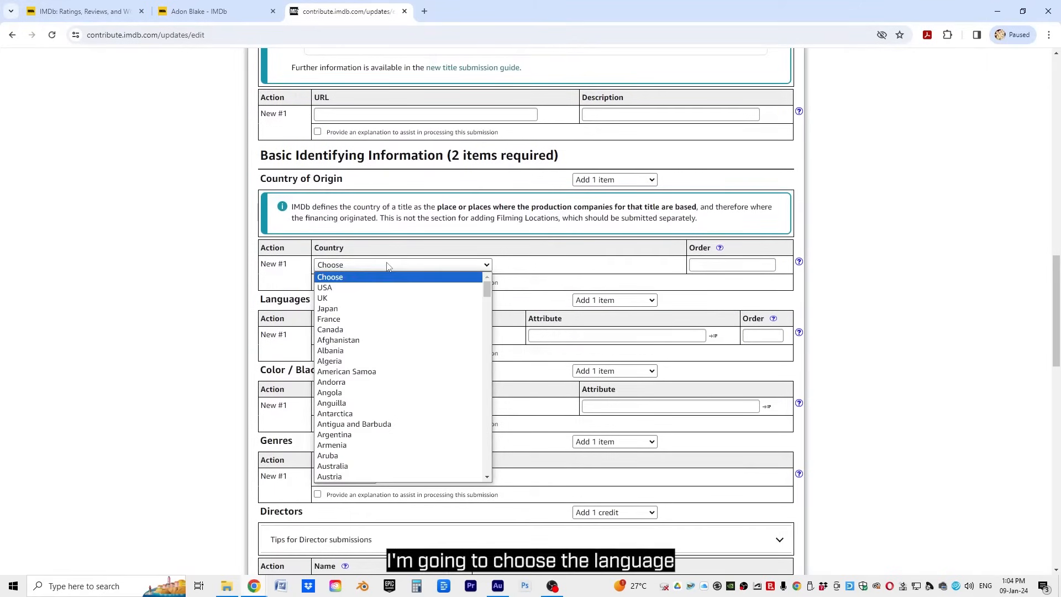
{"action": "left_click", "coordinate": [338, 467]}
- Set the film's language to English and its color information to Color
{"action": "left_click", "coordinate": [360, 336]}
{"action": "left_click", "coordinate": [338, 358]}
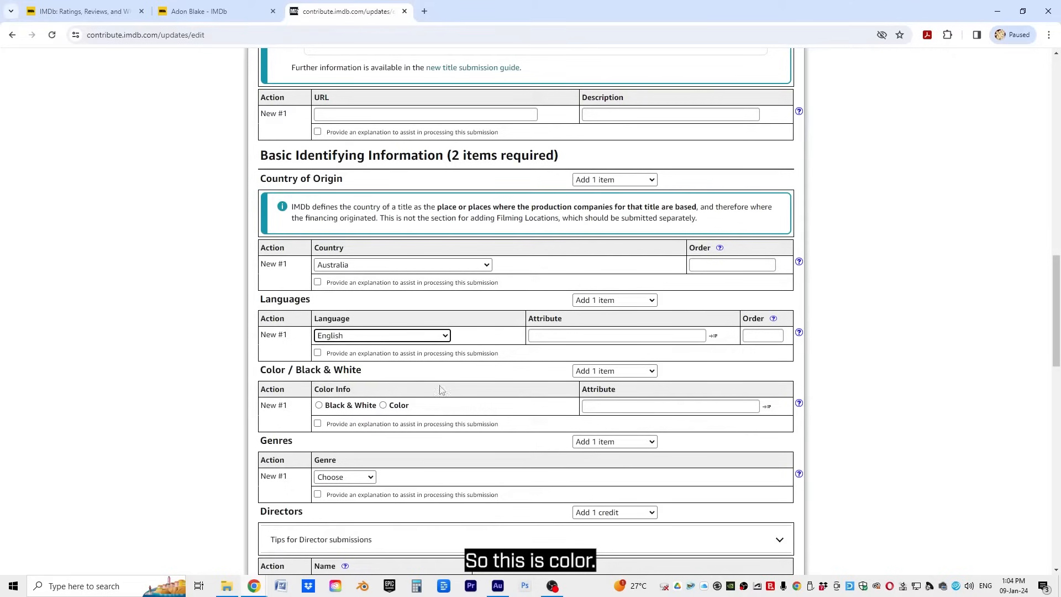
{"action": "left_click", "coordinate": [383, 405]}
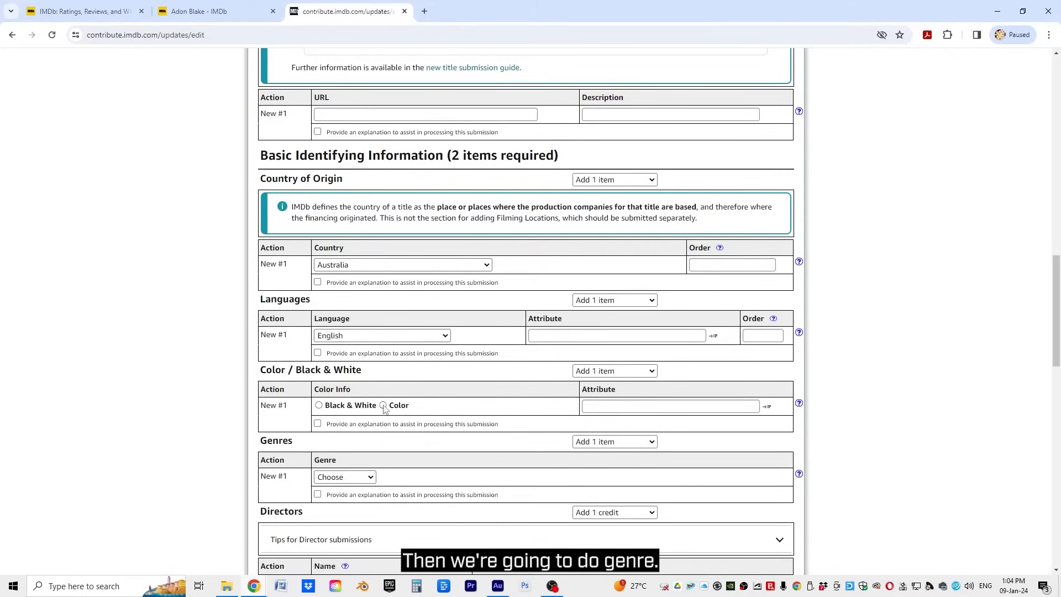
- Set the first genre to Action and choose to add 2 items for genres
{"action": "scroll", "coordinate": [383, 379], "scroll_direction": "down", "scroll_amount": 2}
{"action": "left_click", "coordinate": [341, 368]}
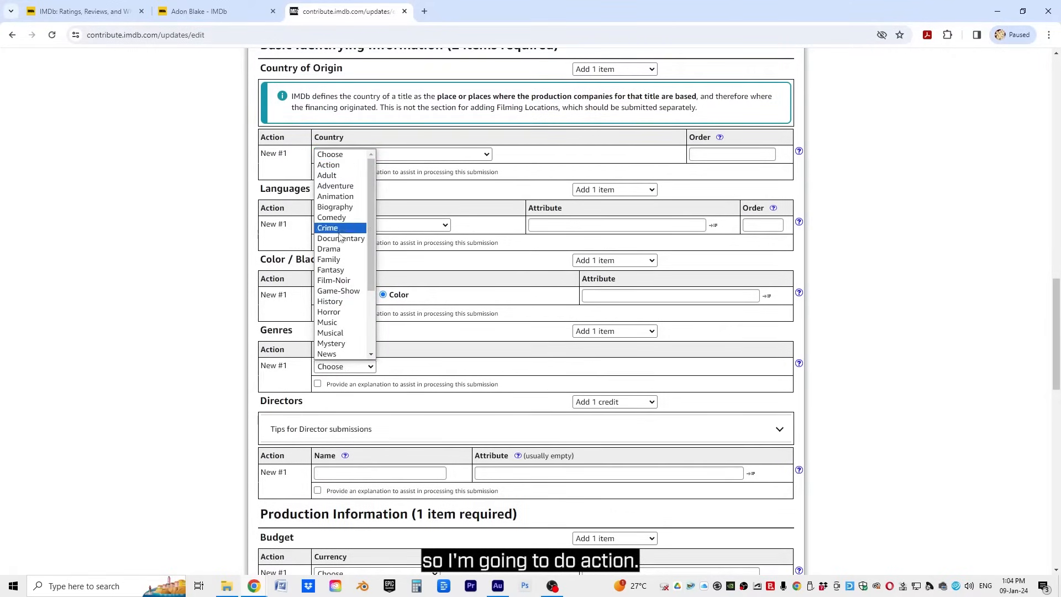
{"action": "left_click", "coordinate": [332, 165]}
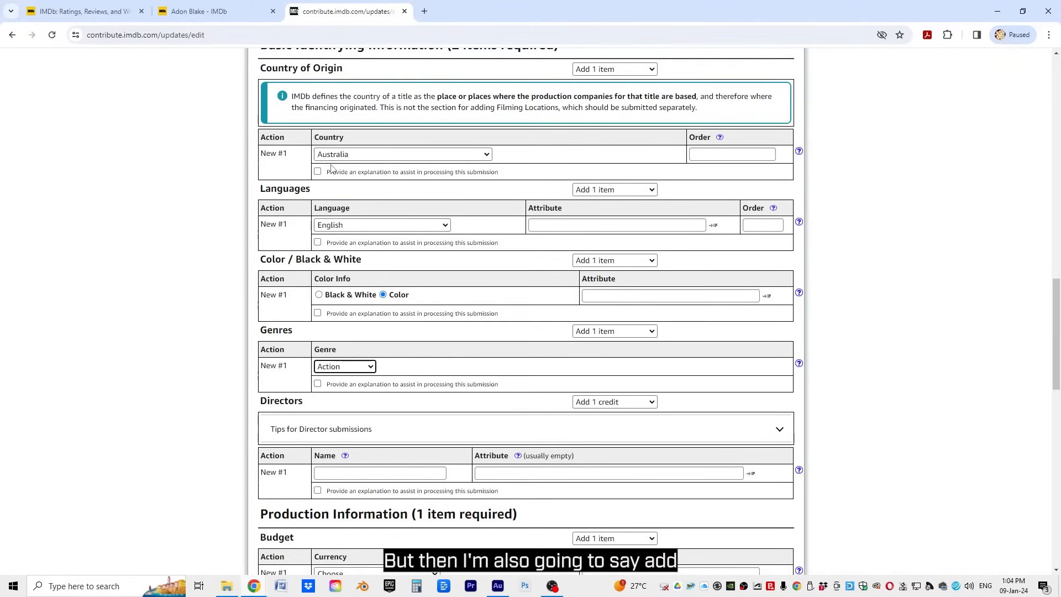
{"action": "left_click", "coordinate": [597, 332]}
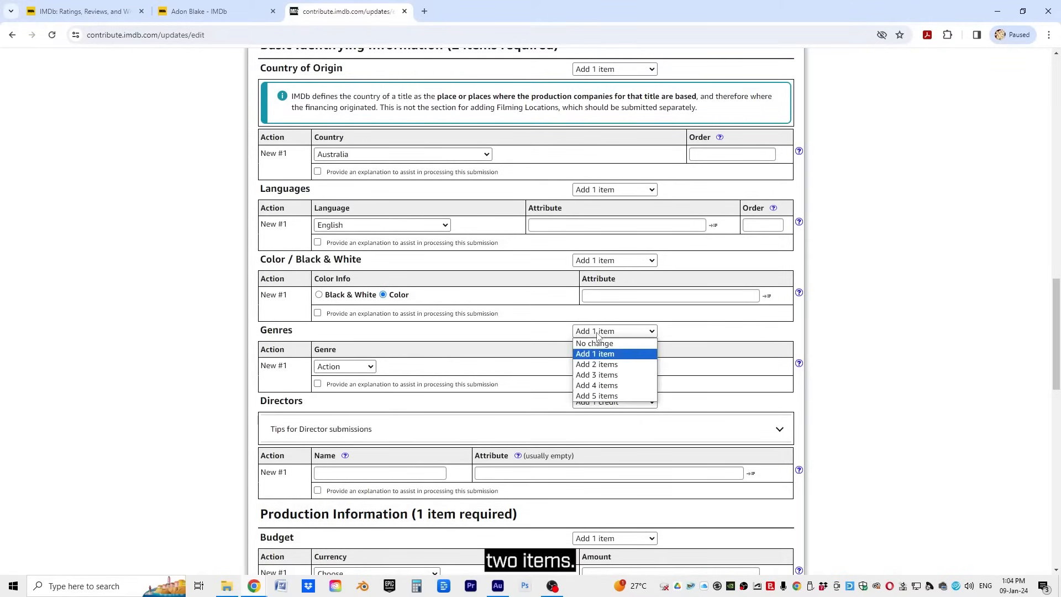
{"action": "left_click", "coordinate": [597, 365]}
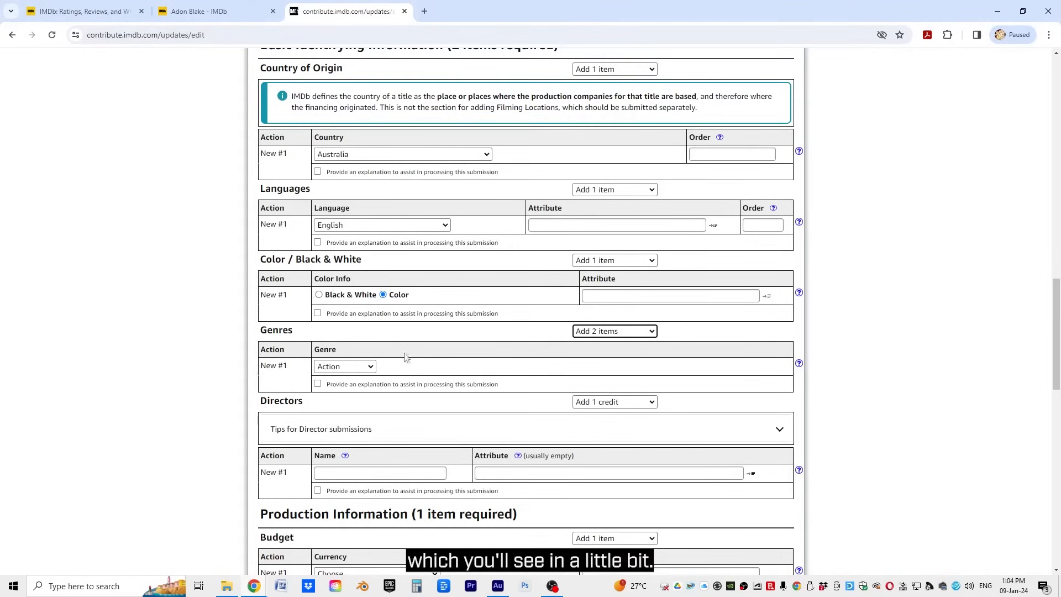
- Add the director credit by entering the director's name and choosing the matching existing profile, the producer of Heretics (2022)
{"action": "scroll", "coordinate": [228, 326], "scroll_direction": "down", "scroll_amount": 2}
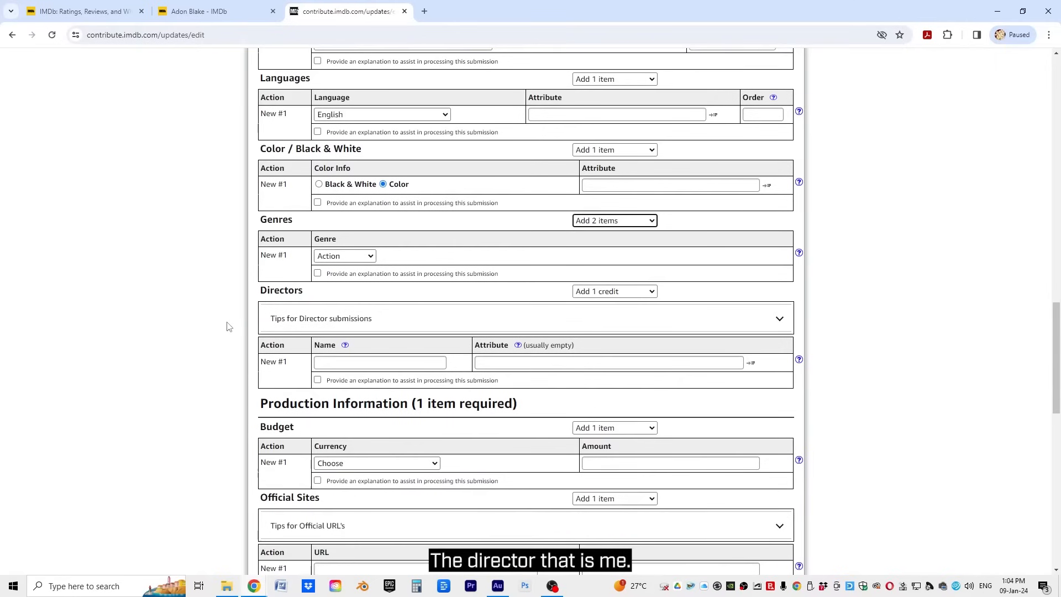
{"action": "left_click", "coordinate": [370, 362]}
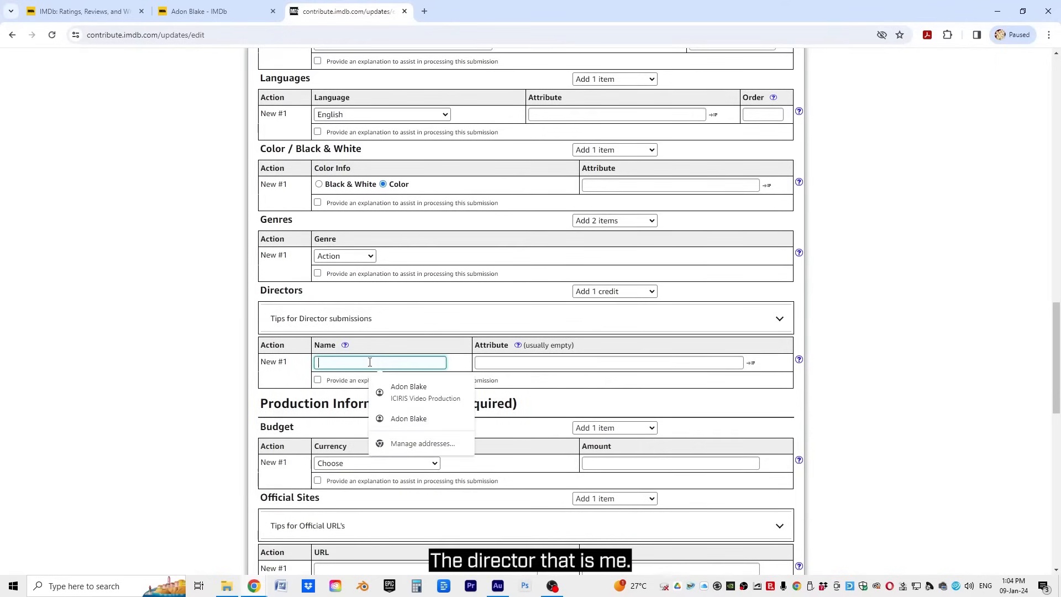
{"action": "type", "text": "Adon"}
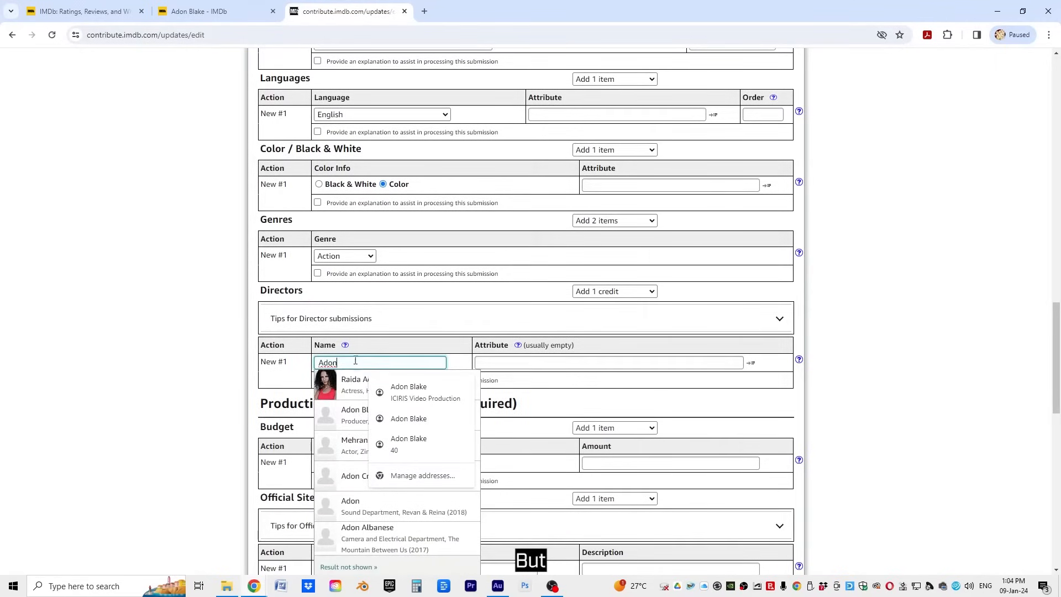
{"action": "left_click", "coordinate": [350, 417]}
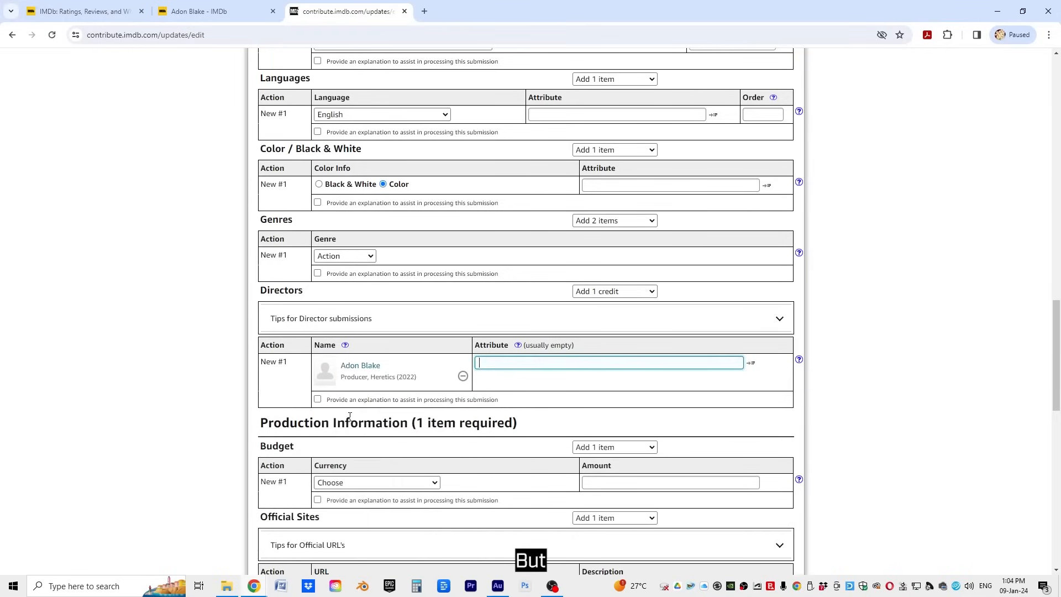
{"action": "scroll", "coordinate": [166, 325], "scroll_direction": "down", "scroll_amount": 2}
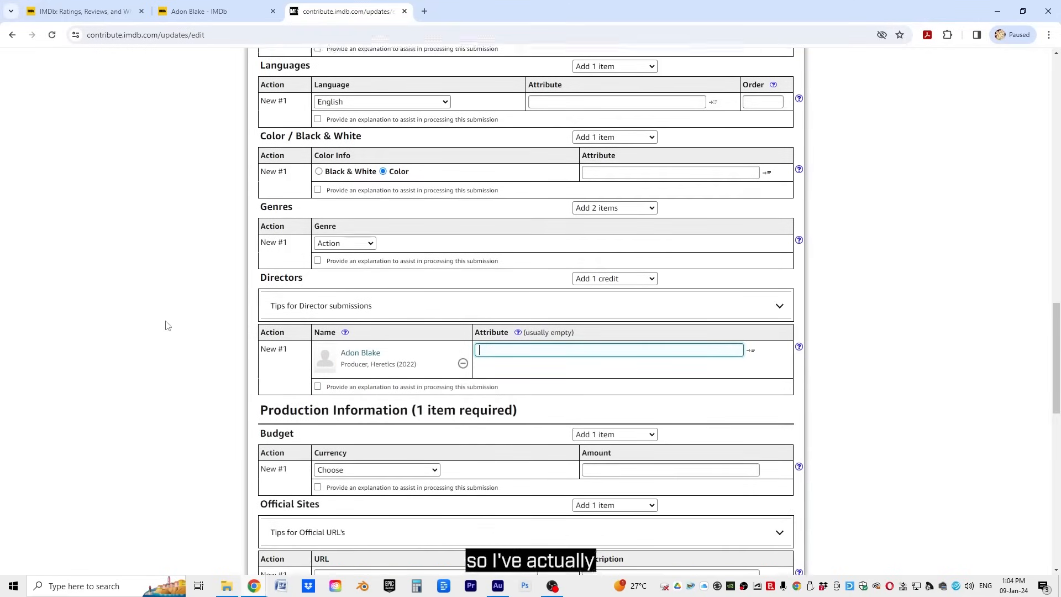
{"action": "scroll", "coordinate": [369, 299], "scroll_direction": "up", "scroll_amount": 2}
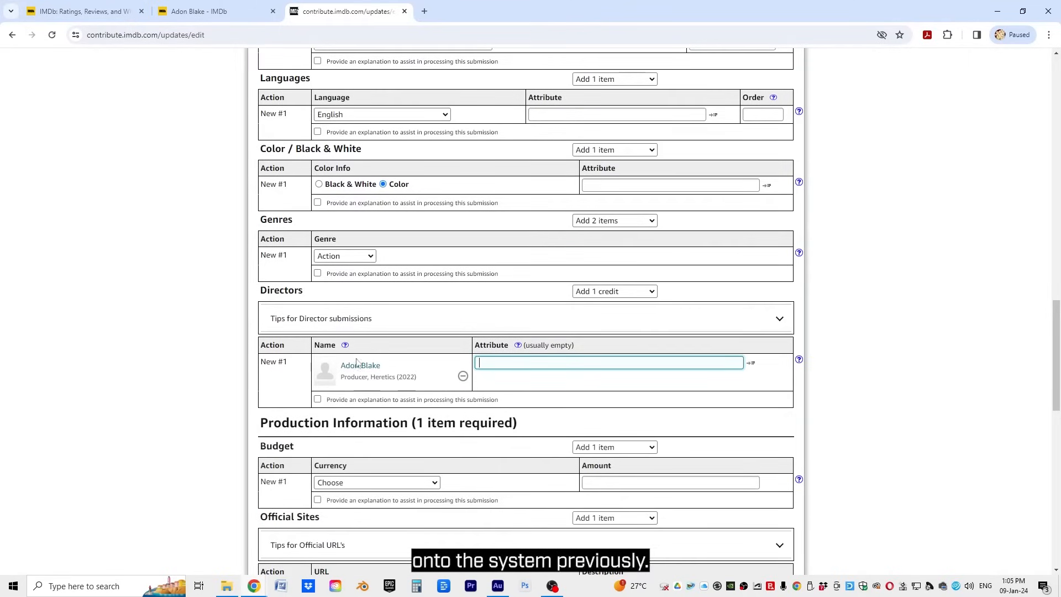
- Clear the director entry and choose the same existing profile again, the producer of Heretics (2022)
{"action": "left_click", "coordinate": [463, 377]}
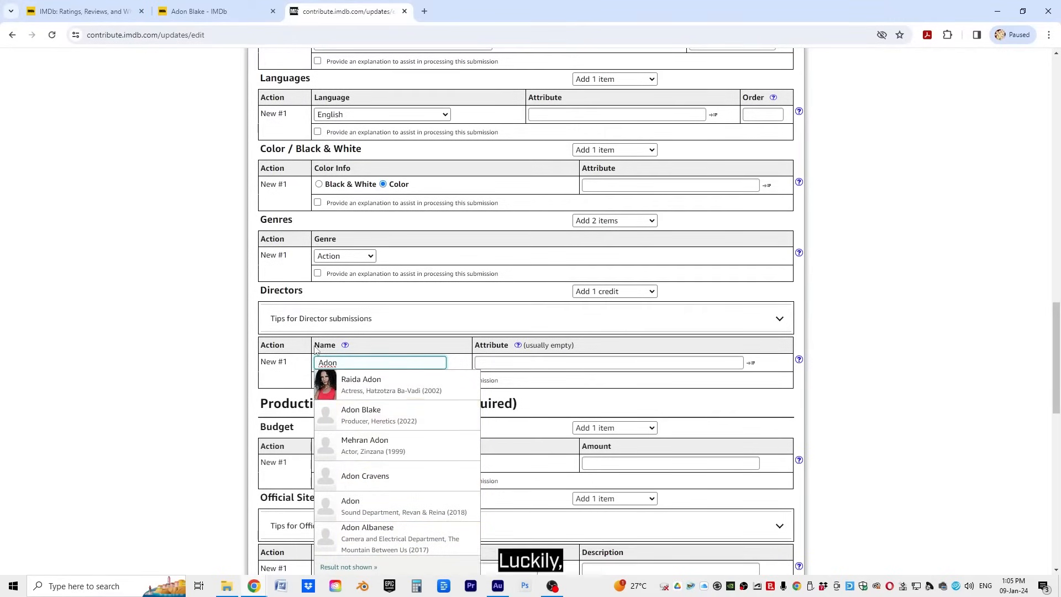
{"action": "left_click", "coordinate": [368, 418]}
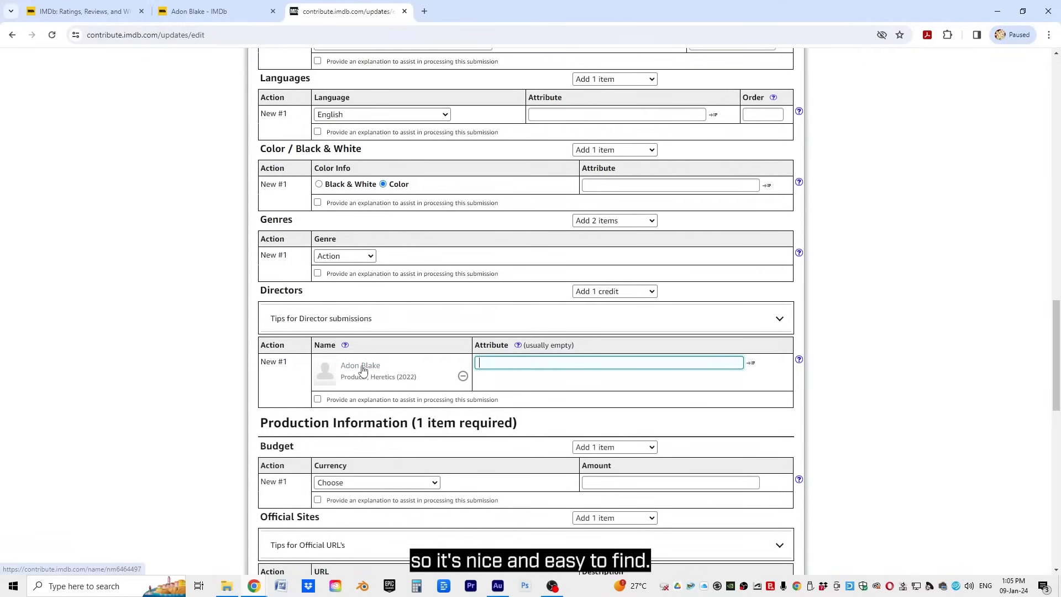
- Add the existing Australian company Full Heart Films as the production company, leaving budget, official sites and distributors empty
{"action": "scroll", "coordinate": [161, 355], "scroll_direction": "down", "scroll_amount": 1}
{"action": "scroll", "coordinate": [165, 358], "scroll_direction": "down", "scroll_amount": 3}
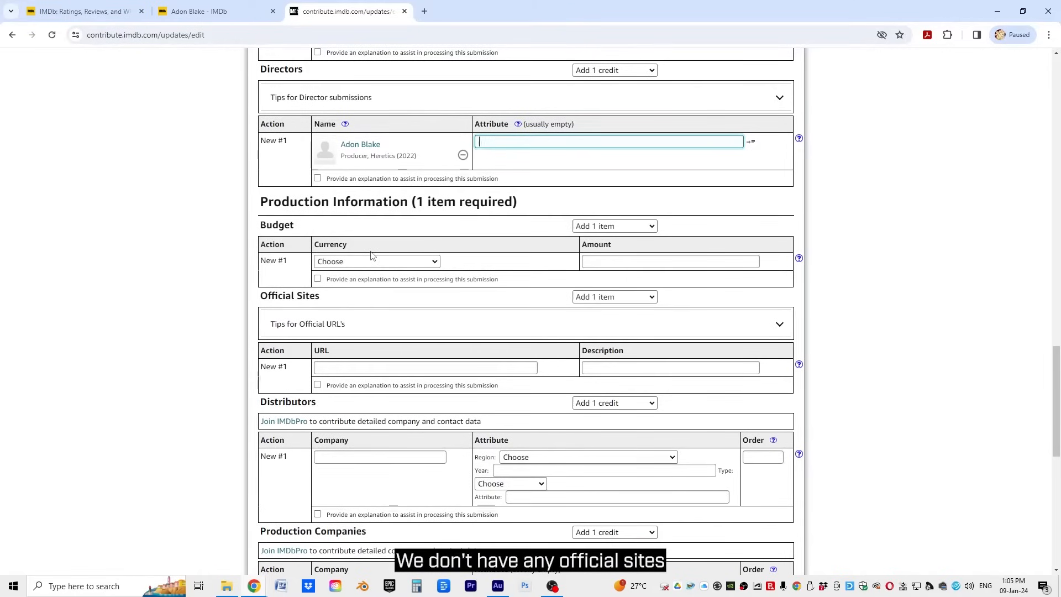
{"action": "scroll", "coordinate": [369, 258], "scroll_direction": "down", "scroll_amount": 2}
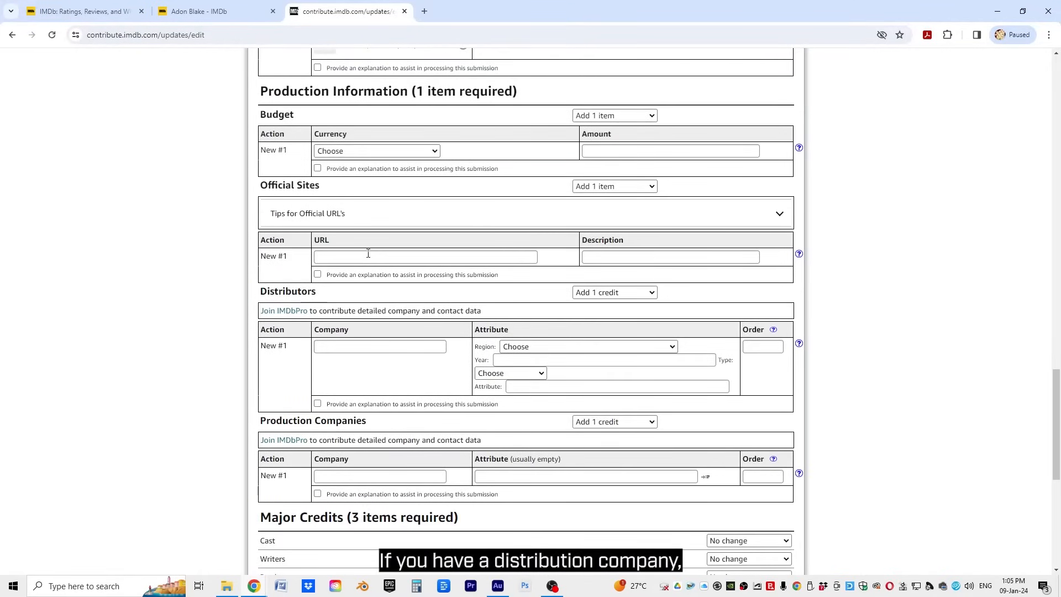
{"action": "scroll", "coordinate": [368, 253], "scroll_direction": "down", "scroll_amount": 2}
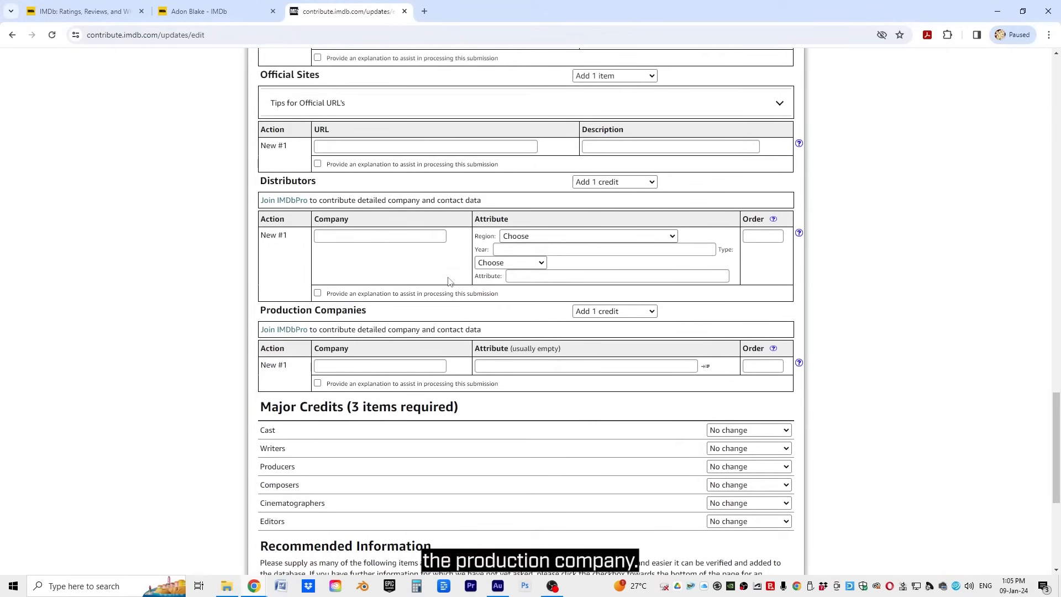
{"action": "scroll", "coordinate": [448, 260], "scroll_direction": "down", "scroll_amount": 1}
{"action": "left_click", "coordinate": [345, 311]}
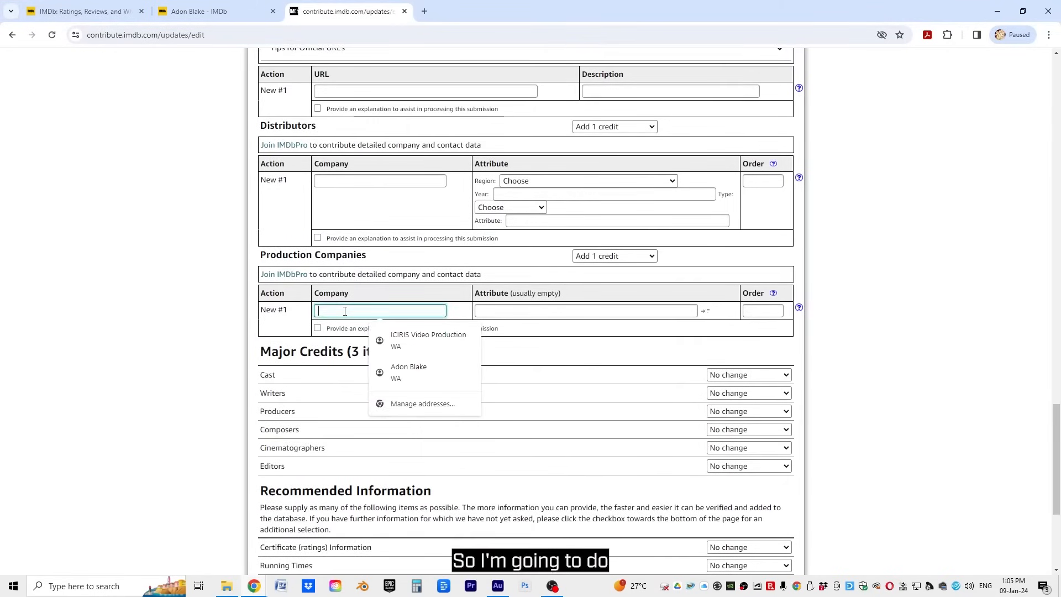
{"action": "type", "text": "F"}
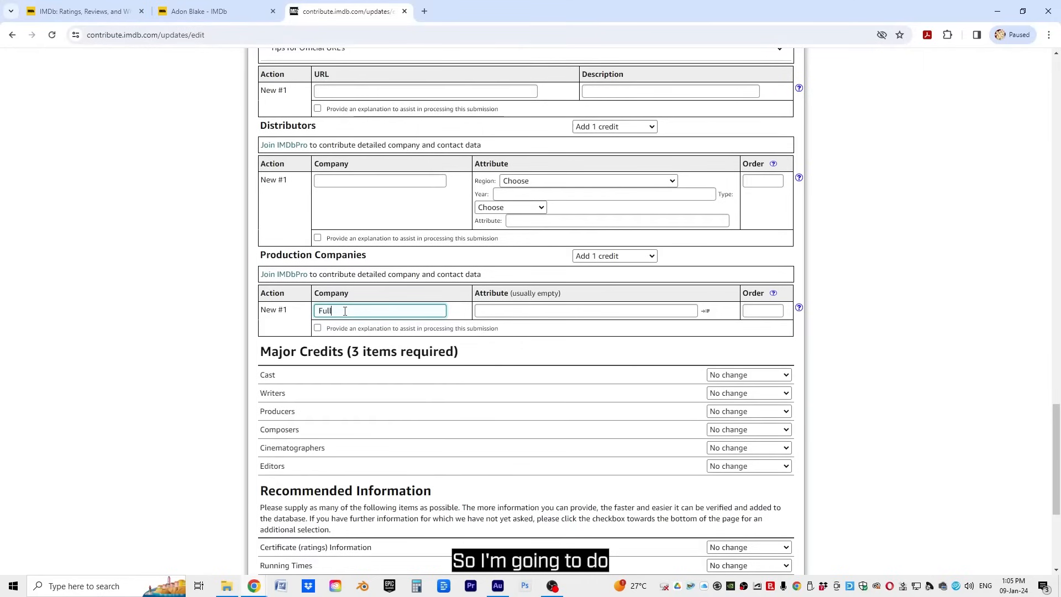
{"action": "type", "text": "ull Heart Films"}
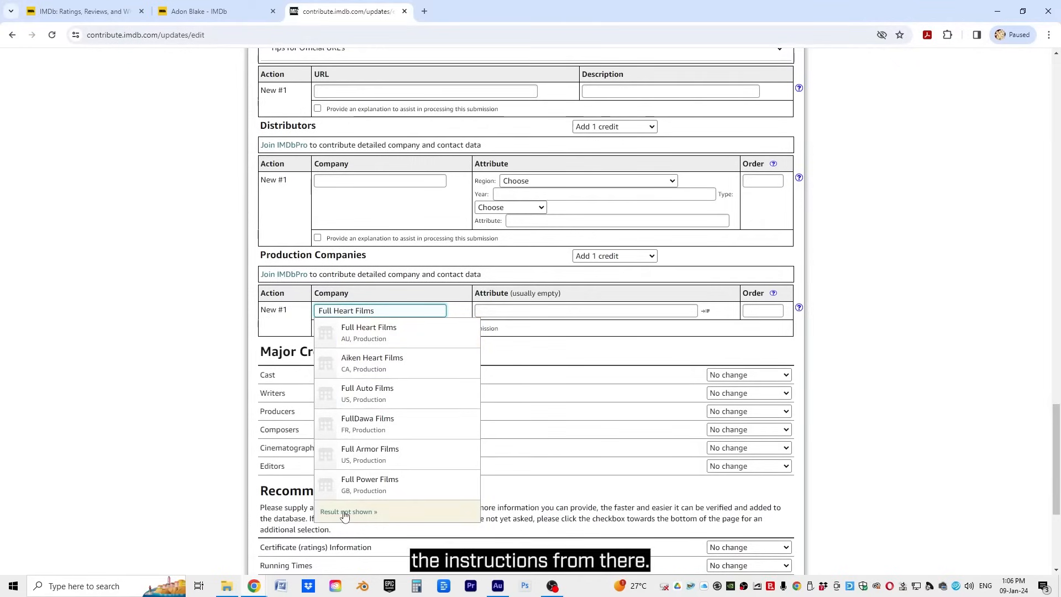
{"action": "left_click", "coordinate": [364, 334]}
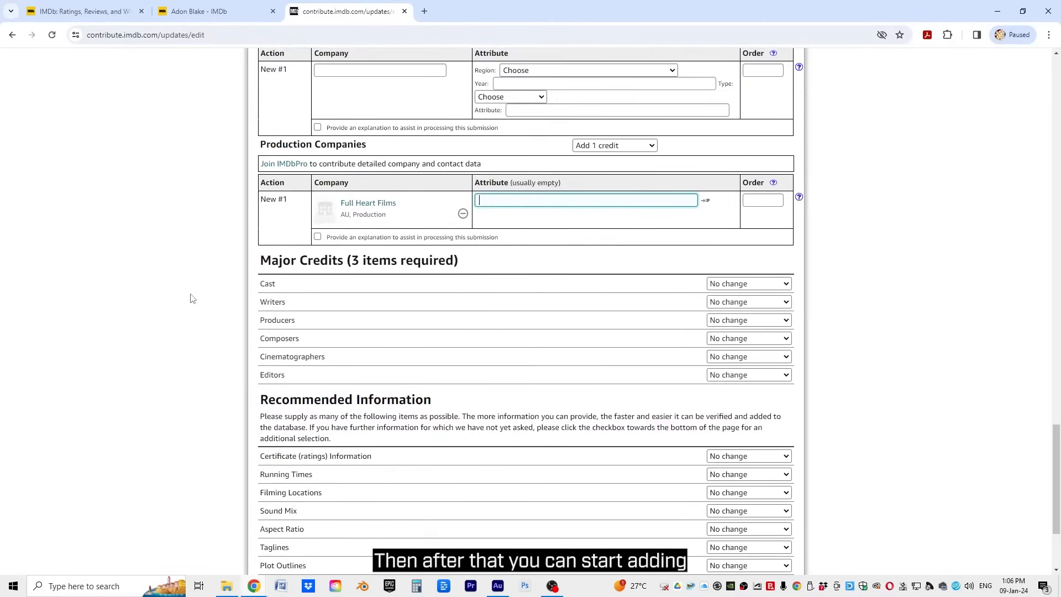
- In the major credits, choose to add 2 credits for writers and 1 credit for producers
{"action": "scroll", "coordinate": [192, 299], "scroll_direction": "down", "scroll_amount": 1}
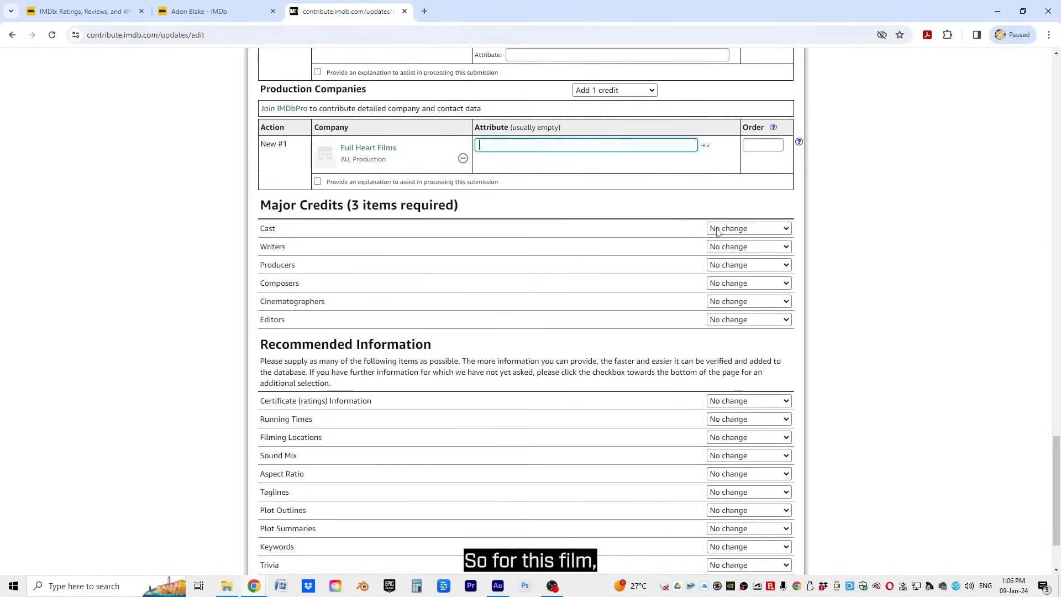
{"action": "left_click", "coordinate": [730, 248]}
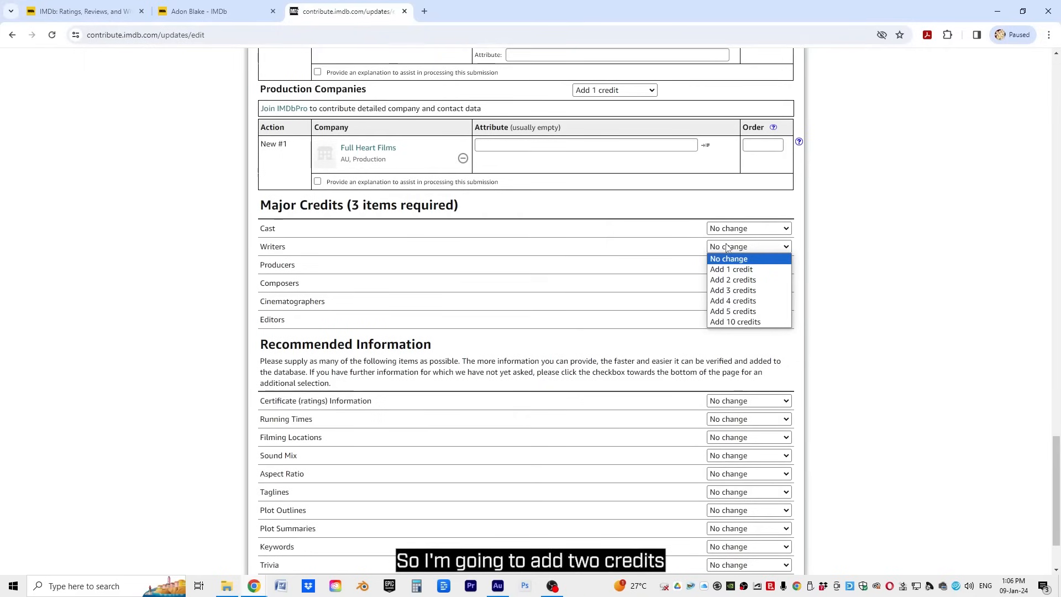
{"action": "left_click", "coordinate": [731, 280]}
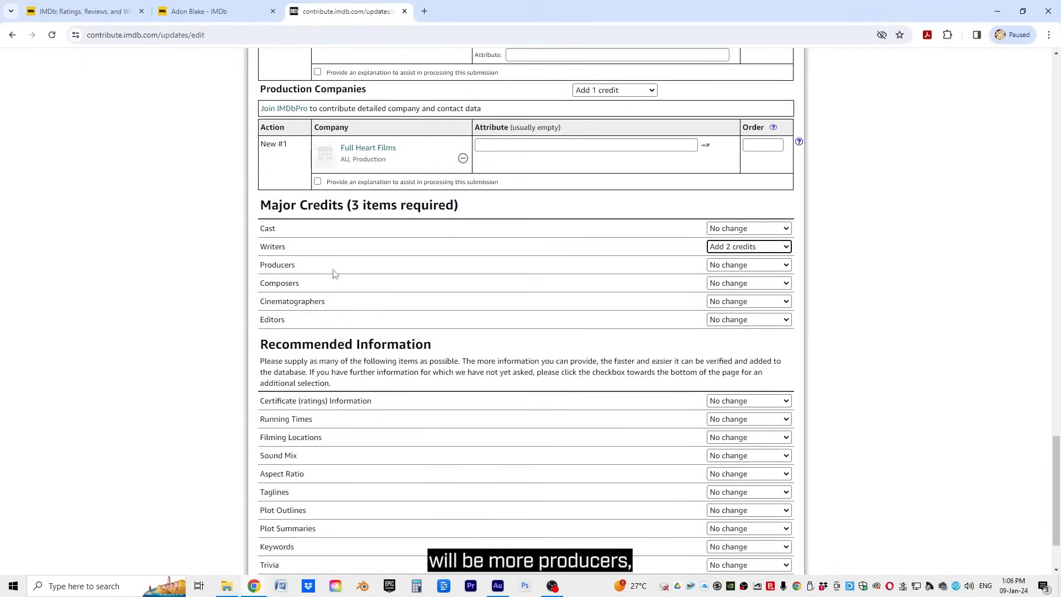
{"action": "left_click", "coordinate": [731, 267]}
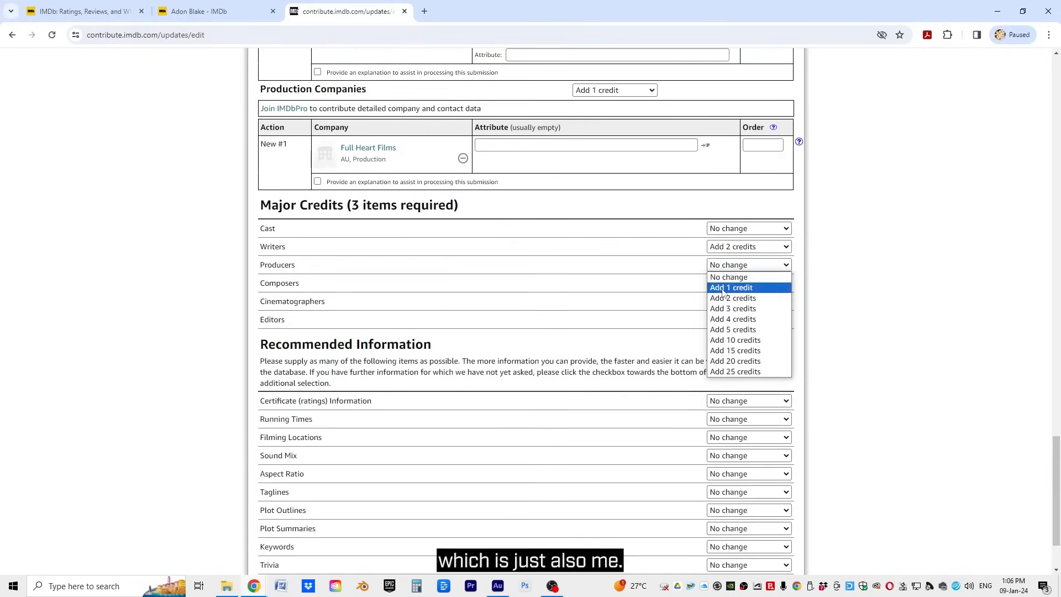
{"action": "left_click", "coordinate": [723, 288]}
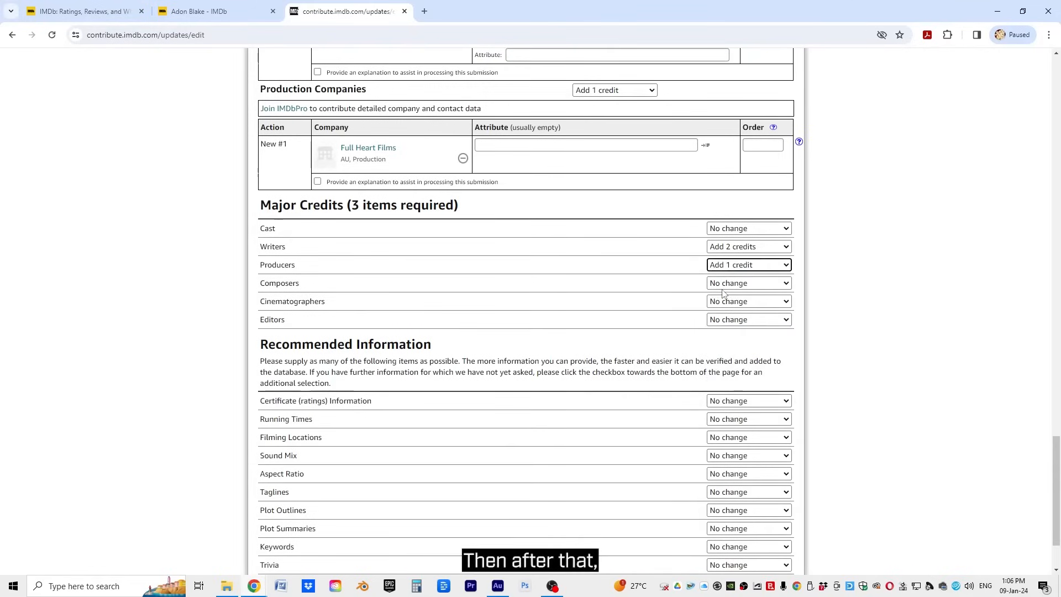
- In the recommended information, choose to add 1 item each for filming locations, aspect ratio and running times
{"action": "scroll", "coordinate": [603, 293], "scroll_direction": "down", "scroll_amount": 2}
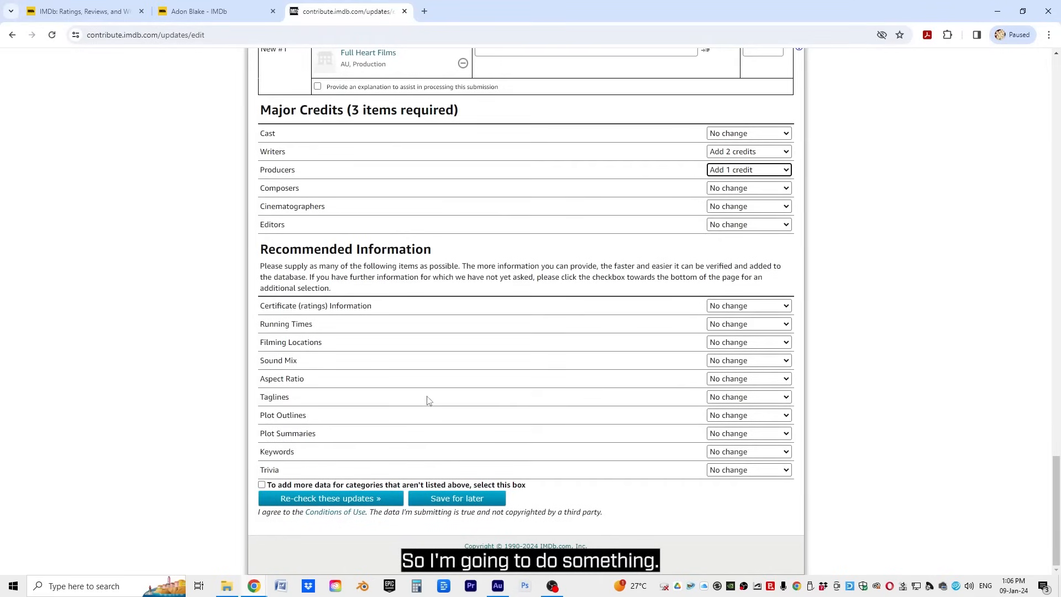
{"action": "left_click", "coordinate": [731, 342]}
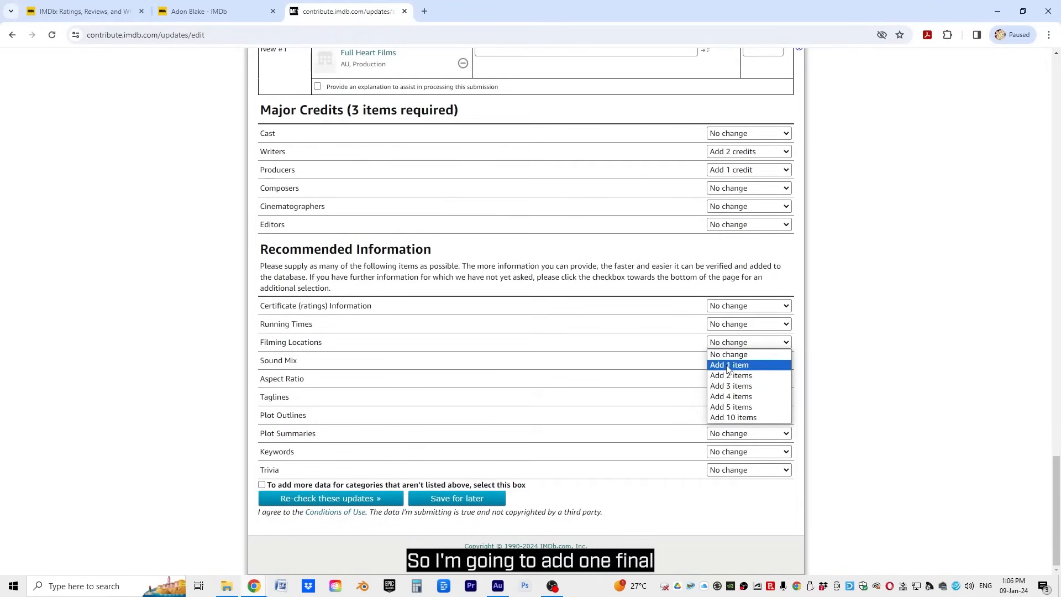
{"action": "left_click", "coordinate": [728, 366]}
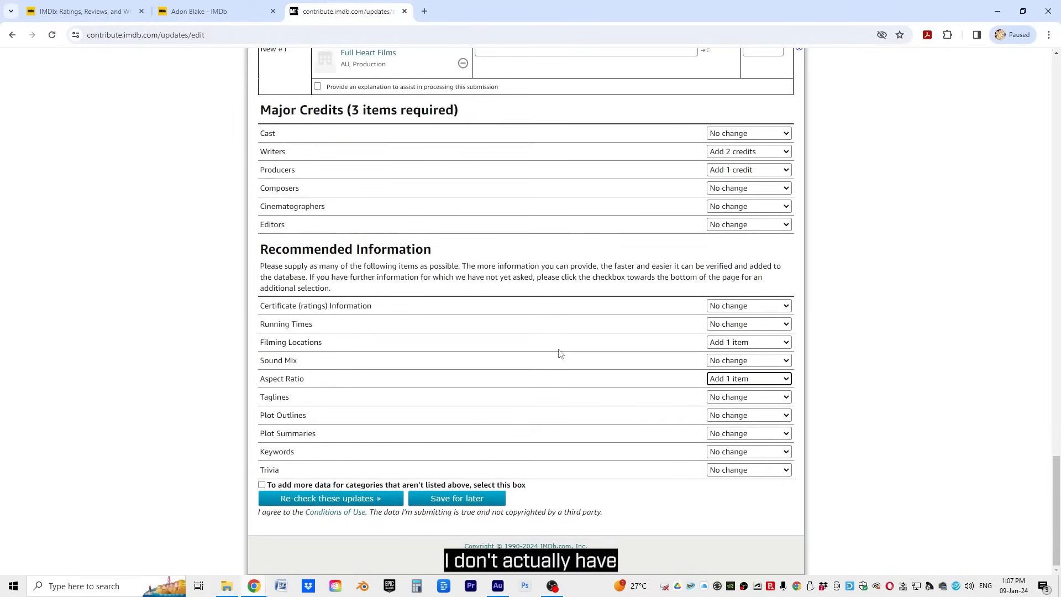
{"action": "left_click", "coordinate": [719, 326]}
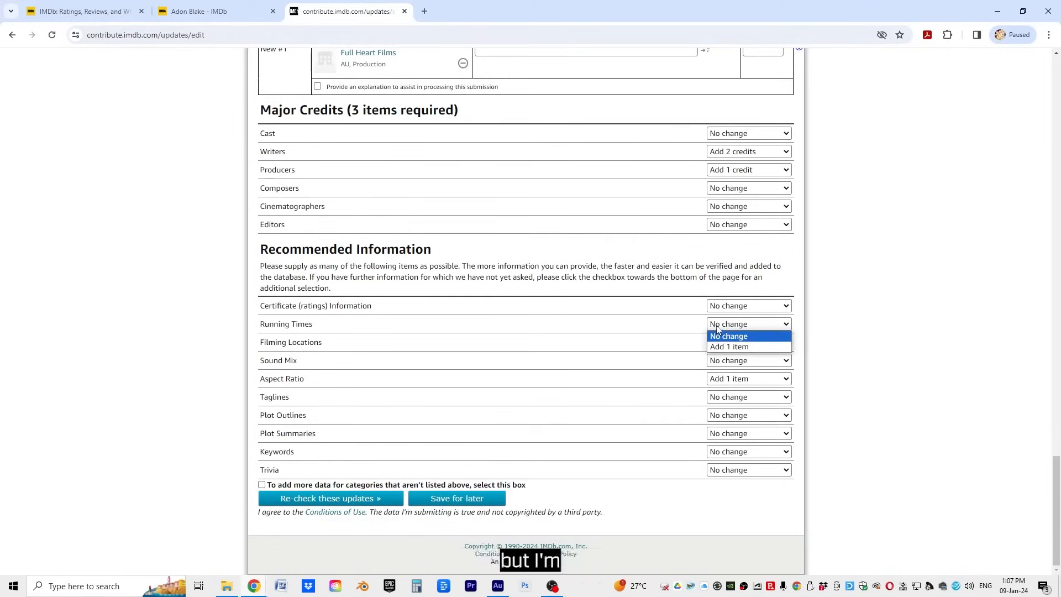
{"action": "left_click", "coordinate": [732, 350]}
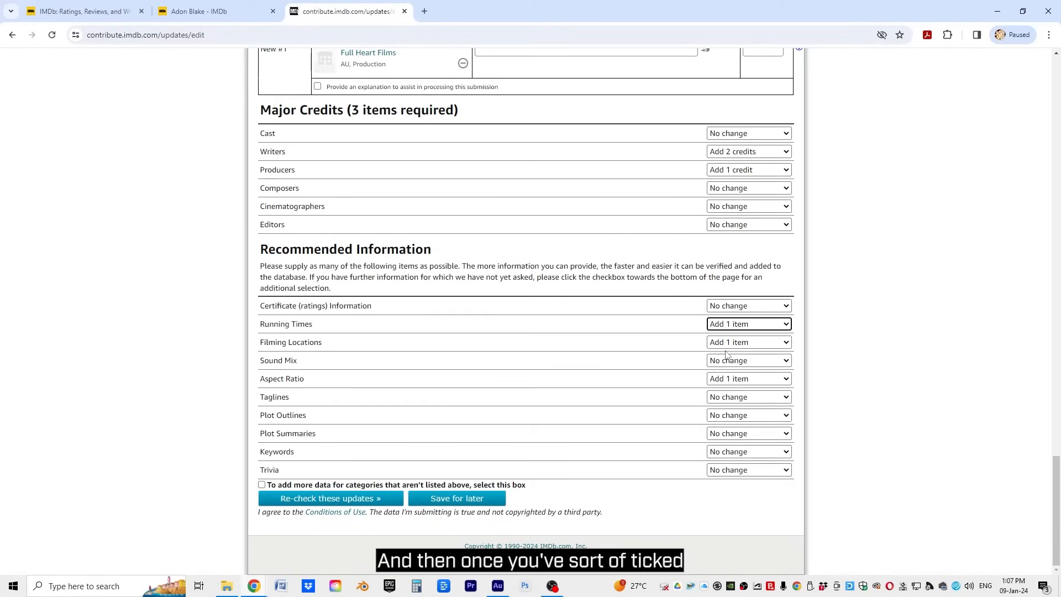
- Re-check the entered updates and review what the new title and production status sections still require
{"action": "scroll", "coordinate": [566, 315], "scroll_direction": "up", "scroll_amount": 6}
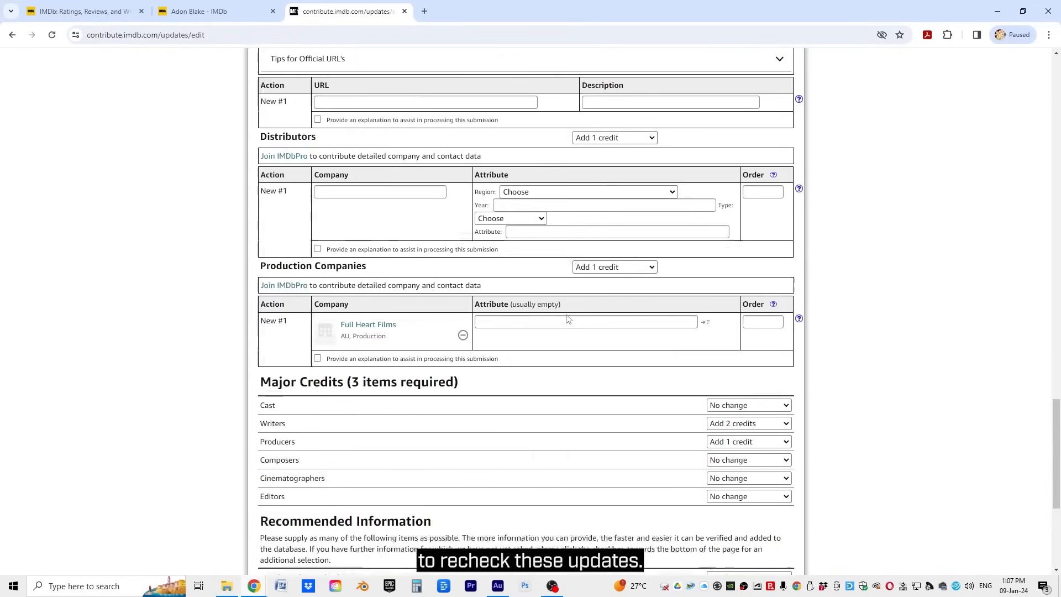
{"action": "scroll", "coordinate": [640, 338], "scroll_direction": "down", "scroll_amount": 2}
{"action": "scroll", "coordinate": [639, 339], "scroll_direction": "down", "scroll_amount": 4}
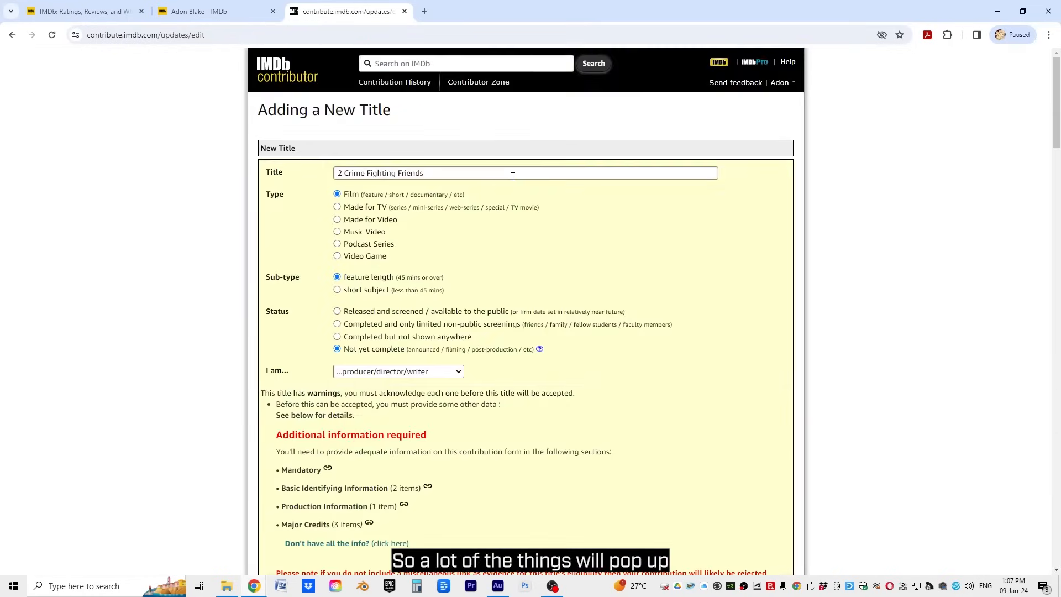
{"action": "scroll", "coordinate": [514, 177], "scroll_direction": "down", "scroll_amount": 1}
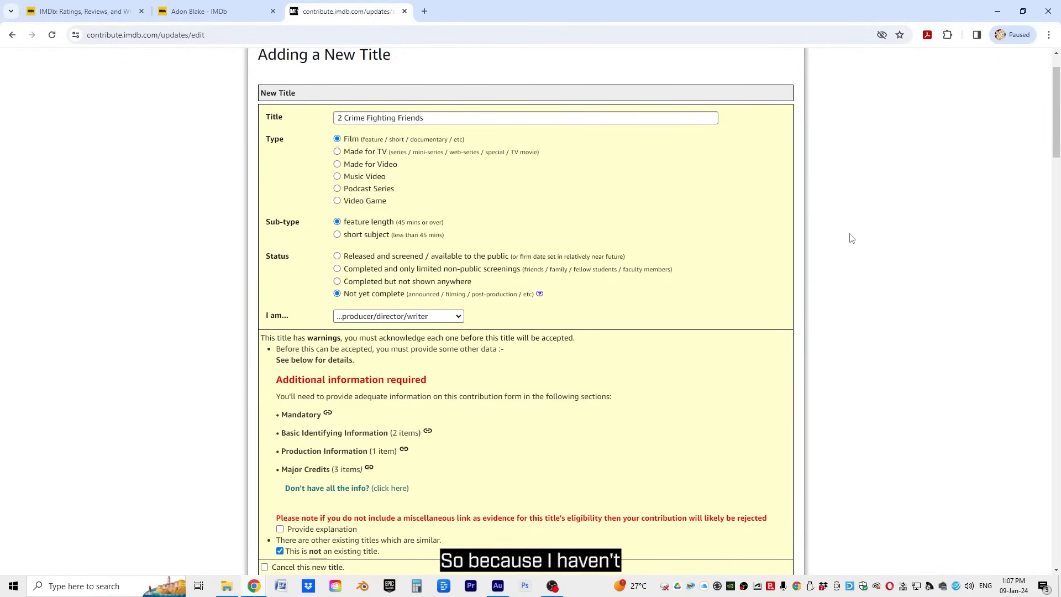
{"action": "scroll", "coordinate": [867, 230], "scroll_direction": "down", "scroll_amount": 2}
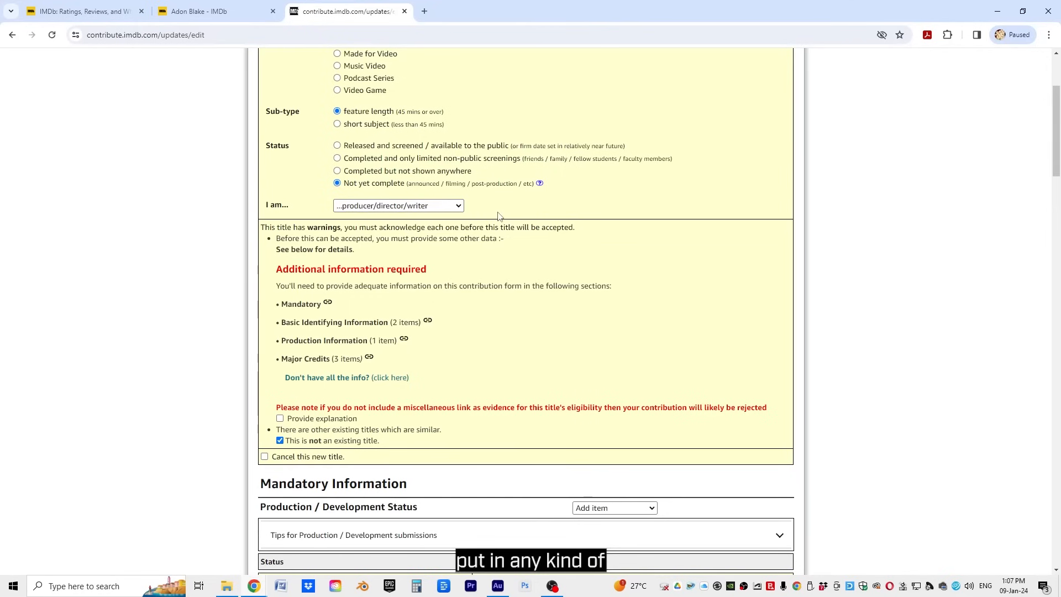
{"action": "scroll", "coordinate": [500, 214], "scroll_direction": "down", "scroll_amount": 4}
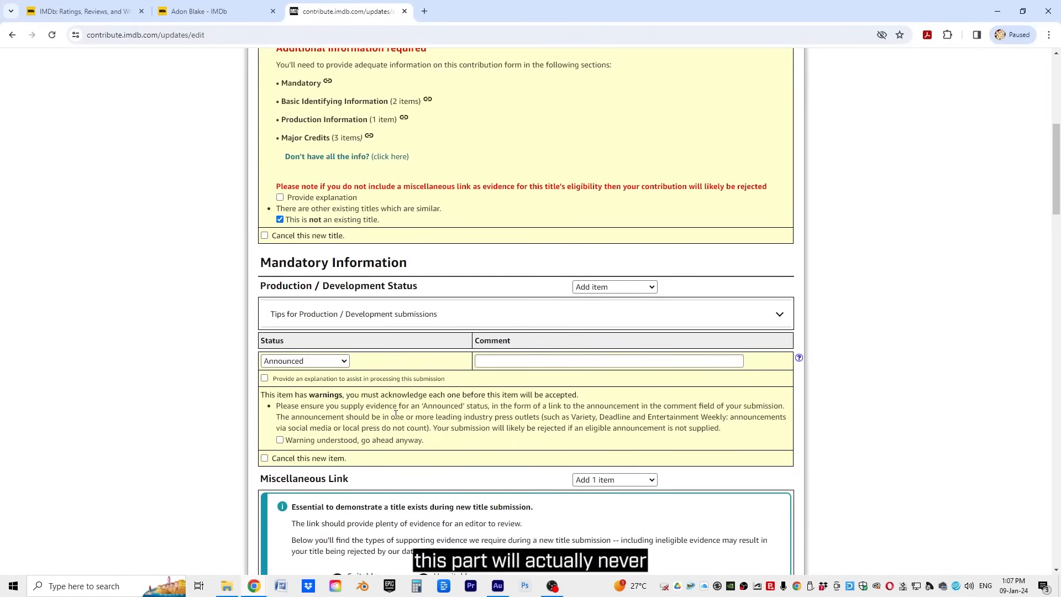
{"action": "scroll", "coordinate": [489, 434], "scroll_direction": "down", "scroll_amount": 3}
{"action": "scroll", "coordinate": [382, 387], "scroll_direction": "up", "scroll_amount": 4}
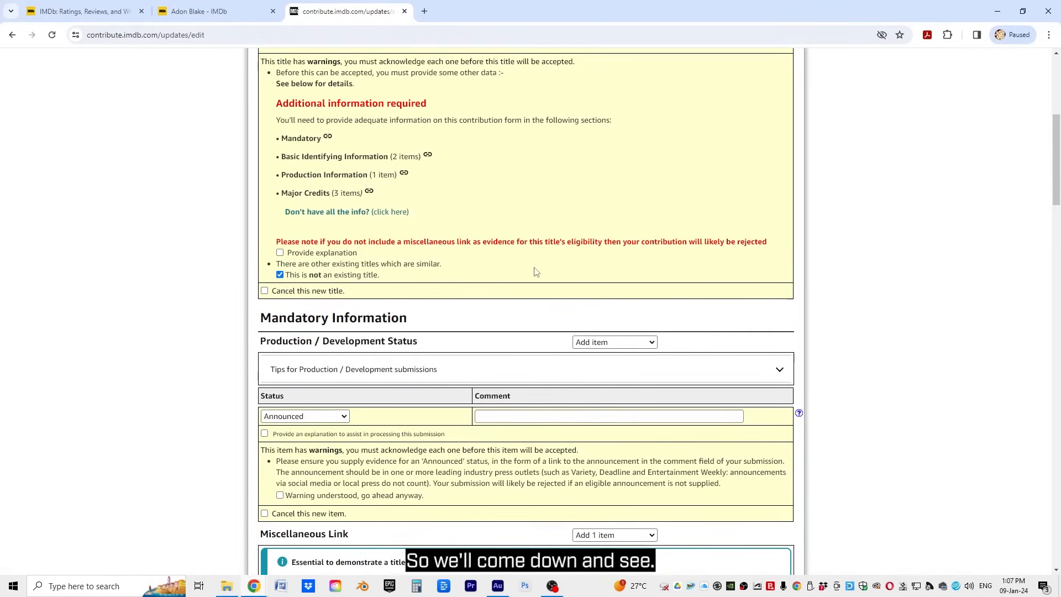
- Set the second genre of the film to Comedy
{"action": "scroll", "coordinate": [535, 271], "scroll_direction": "down", "scroll_amount": 15}
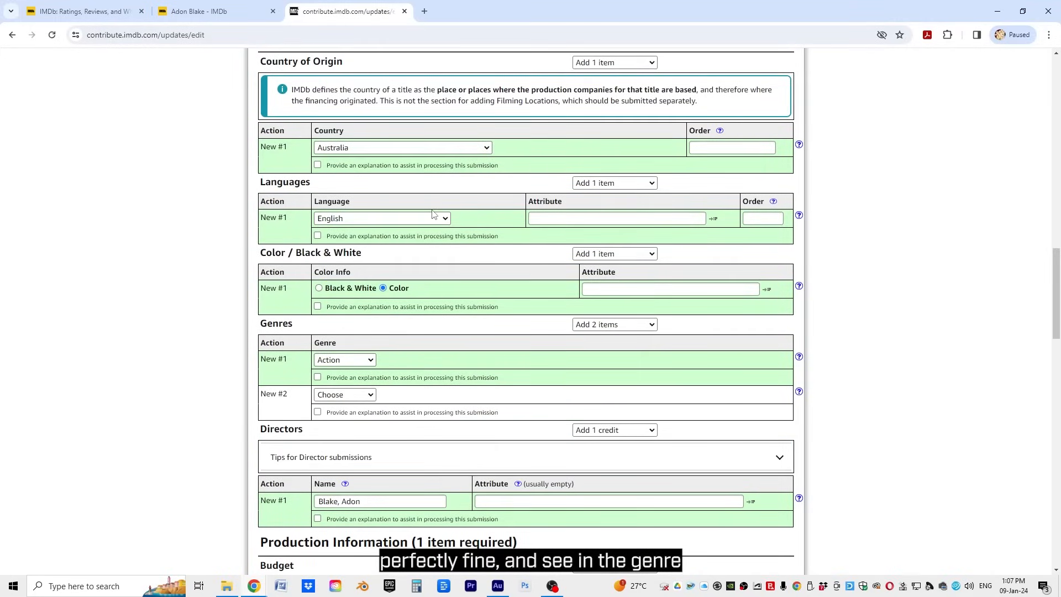
{"action": "scroll", "coordinate": [443, 215], "scroll_direction": "down", "scroll_amount": 1}
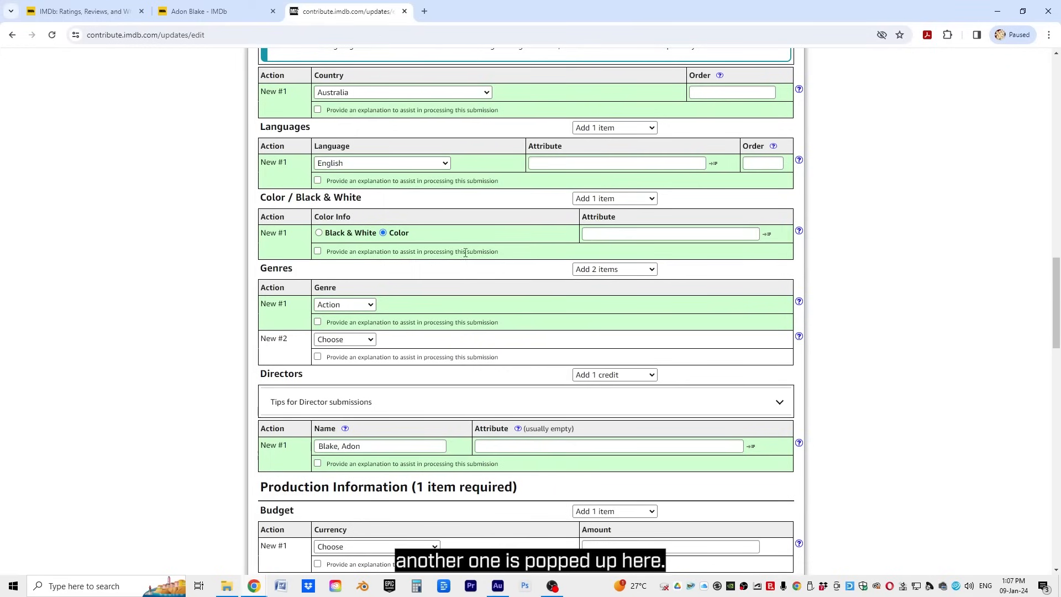
{"action": "left_click", "coordinate": [337, 342]}
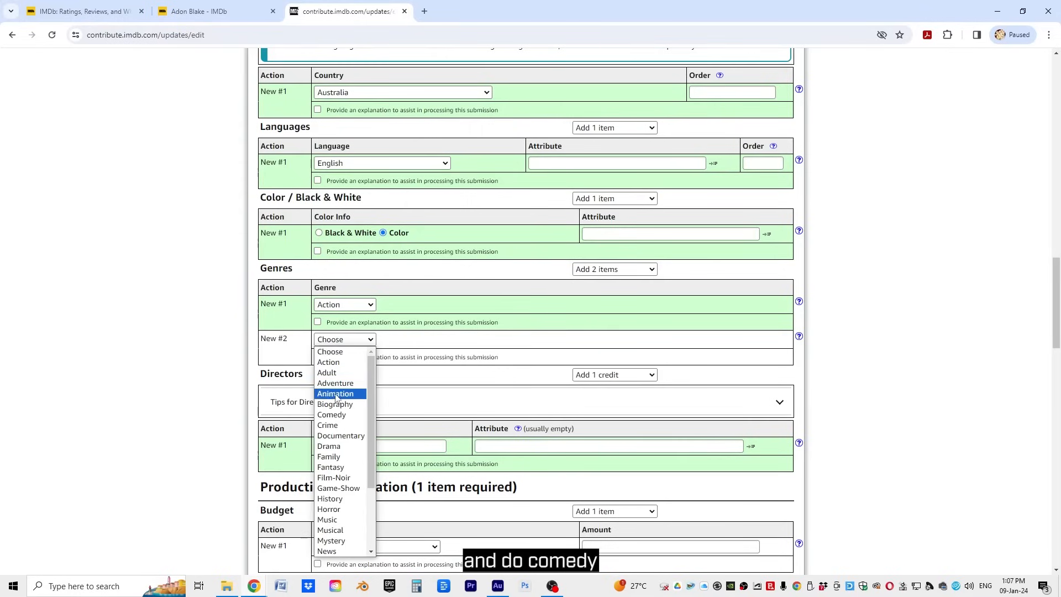
{"action": "left_click", "coordinate": [331, 414]}
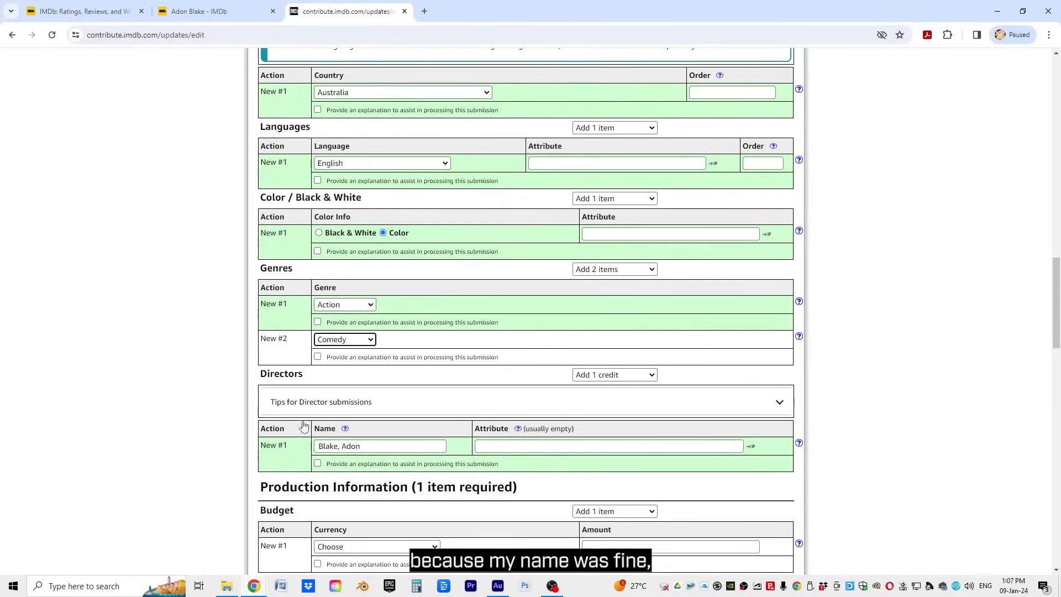
- Fill in the first writer credit by entering the writer's name and choosing the existing profile, the producer of Heretics (2022)
{"action": "scroll", "coordinate": [462, 268], "scroll_direction": "down", "scroll_amount": 3}
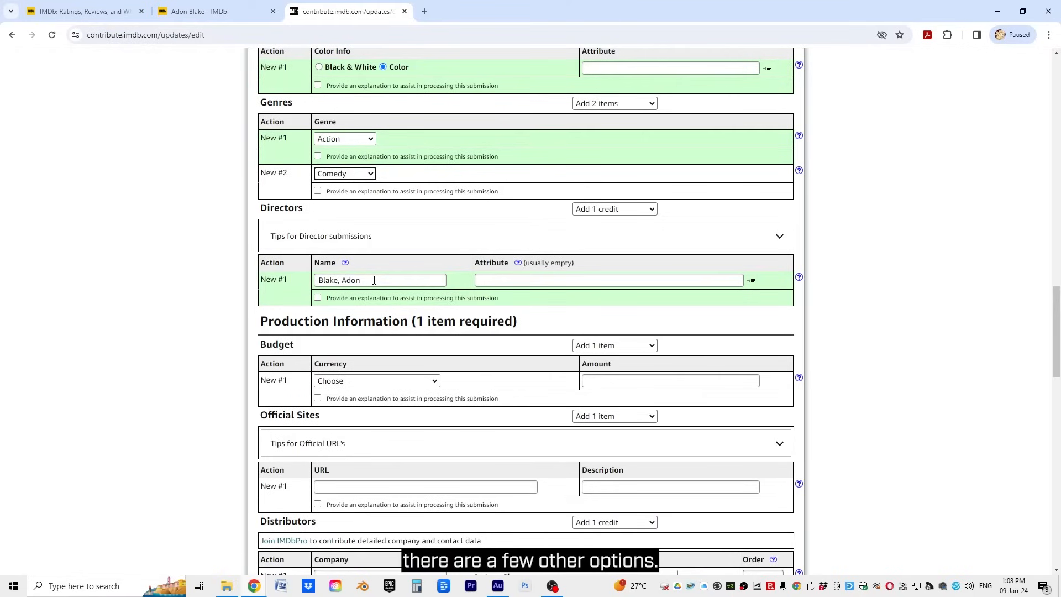
{"action": "scroll", "coordinate": [374, 280], "scroll_direction": "down", "scroll_amount": 4}
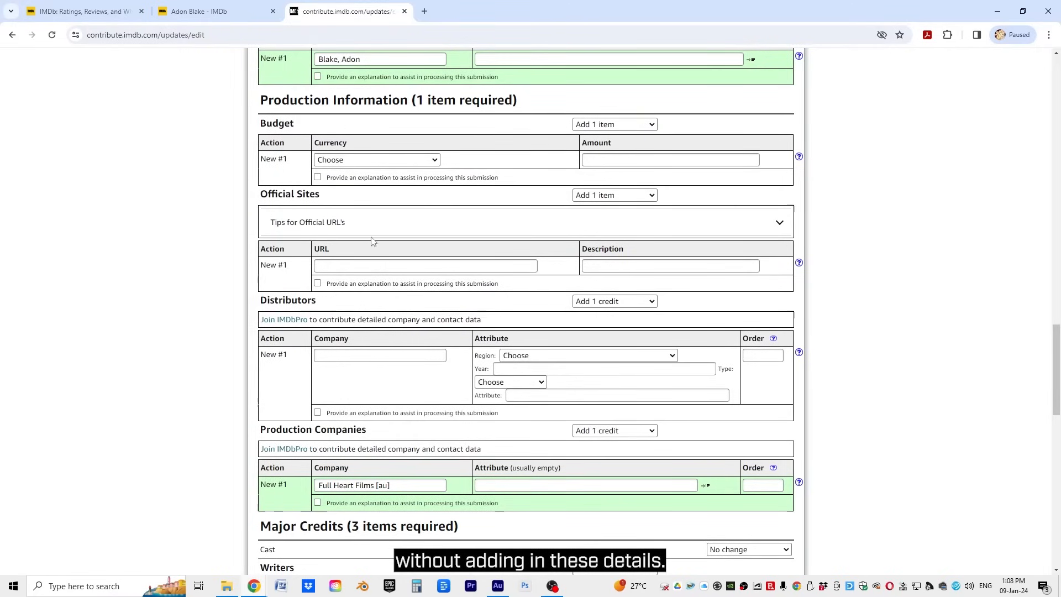
{"action": "scroll", "coordinate": [372, 242], "scroll_direction": "down", "scroll_amount": 4}
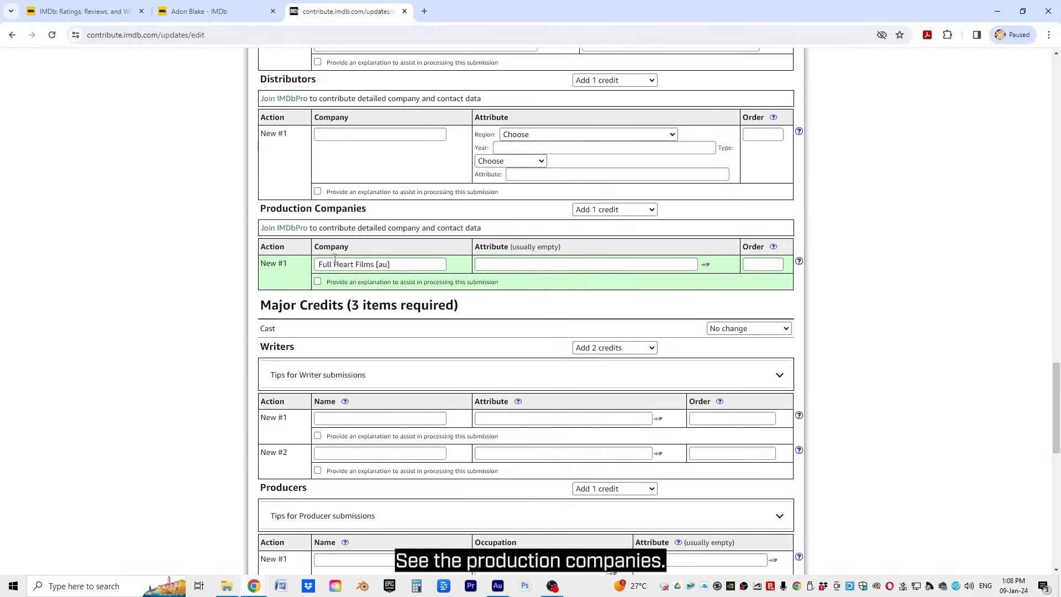
{"action": "scroll", "coordinate": [359, 288], "scroll_direction": "down", "scroll_amount": 3}
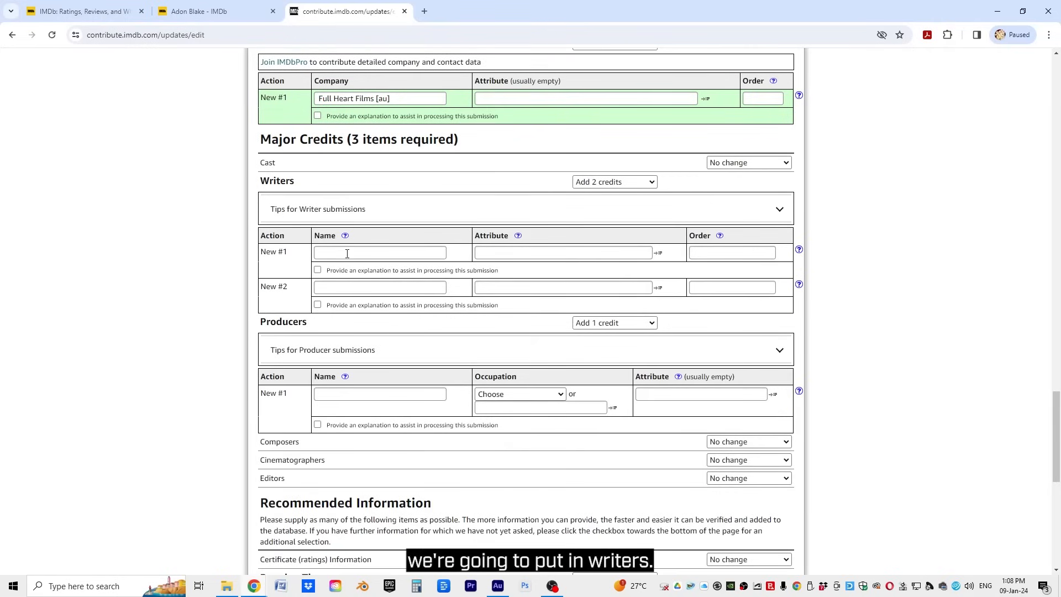
{"action": "left_click", "coordinate": [347, 251]}
{"action": "type", "text": "Adon"}
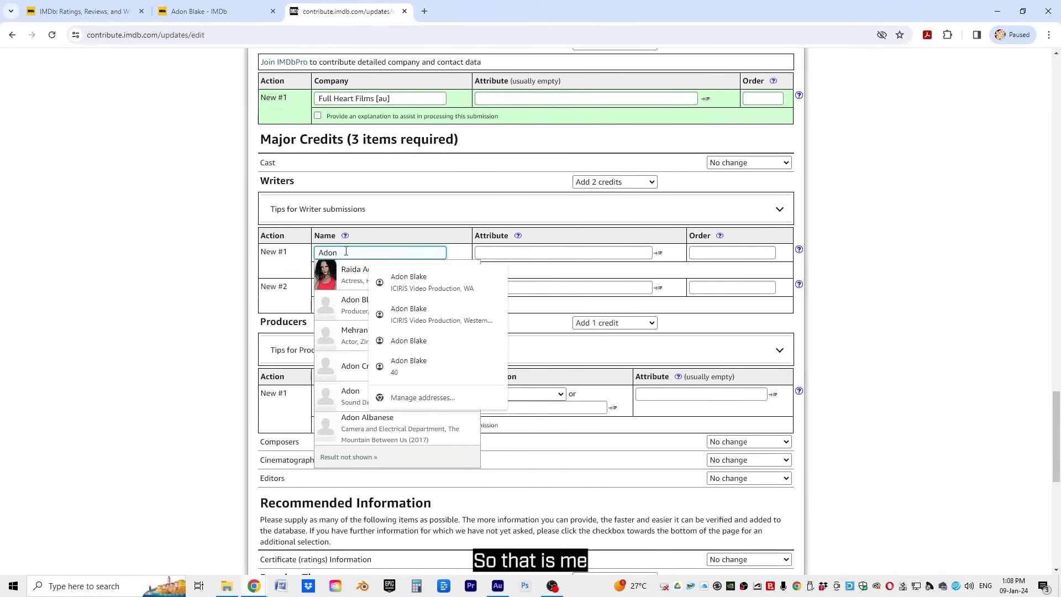
{"action": "left_click", "coordinate": [345, 305]}
- Fill in the second writer credit by entering the co-writer's name and choosing the existing profile, the actor of Spooks: The Greater Good (2015)
{"action": "left_click", "coordinate": [333, 308]}
{"action": "type", "text": "Lk"}
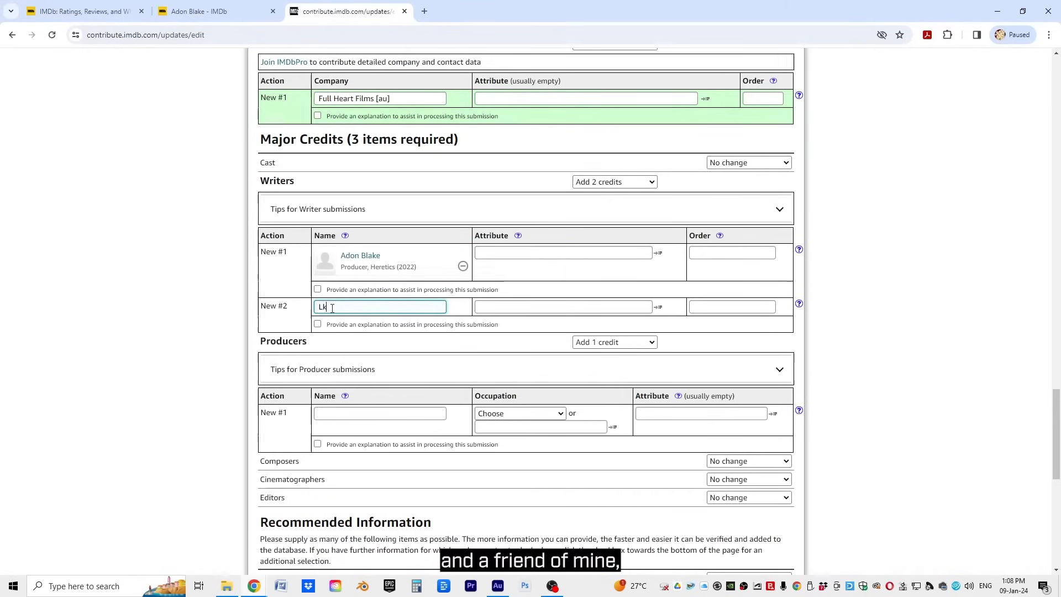
{"action": "type", "text": "e Harris"}
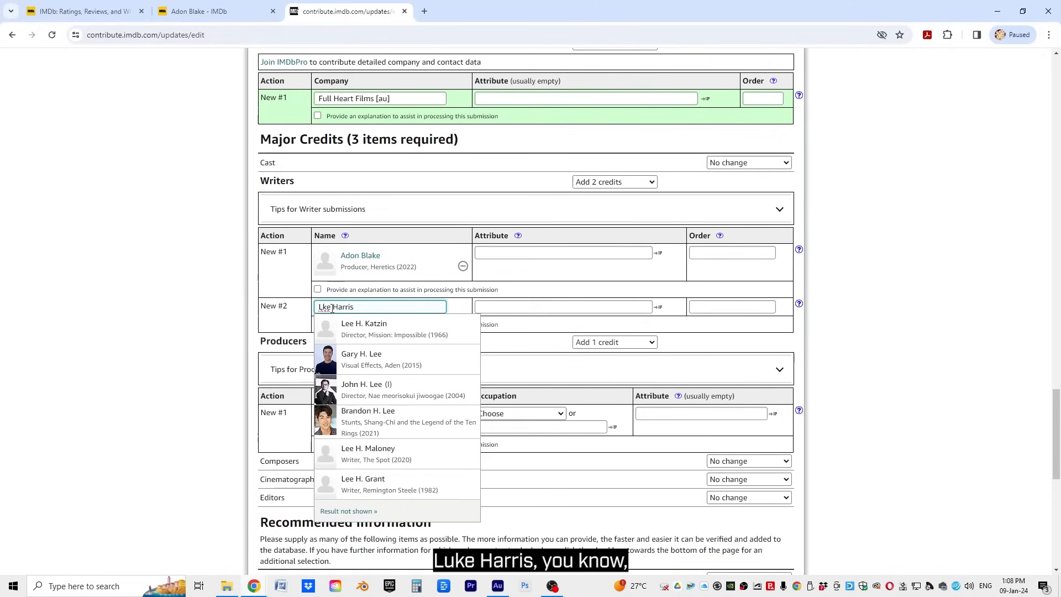
{"action": "key", "text": "BackSpace"}
{"action": "key", "text": "BackSpace"}
{"action": "key", "text": "BackSpace"}
{"action": "key", "text": "BackSpace"}
{"action": "key", "text": "BackSpace"}
{"action": "key", "text": "BackSpace"}
{"action": "key", "text": "BackSpace"}
{"action": "key", "text": "BackSpace"}
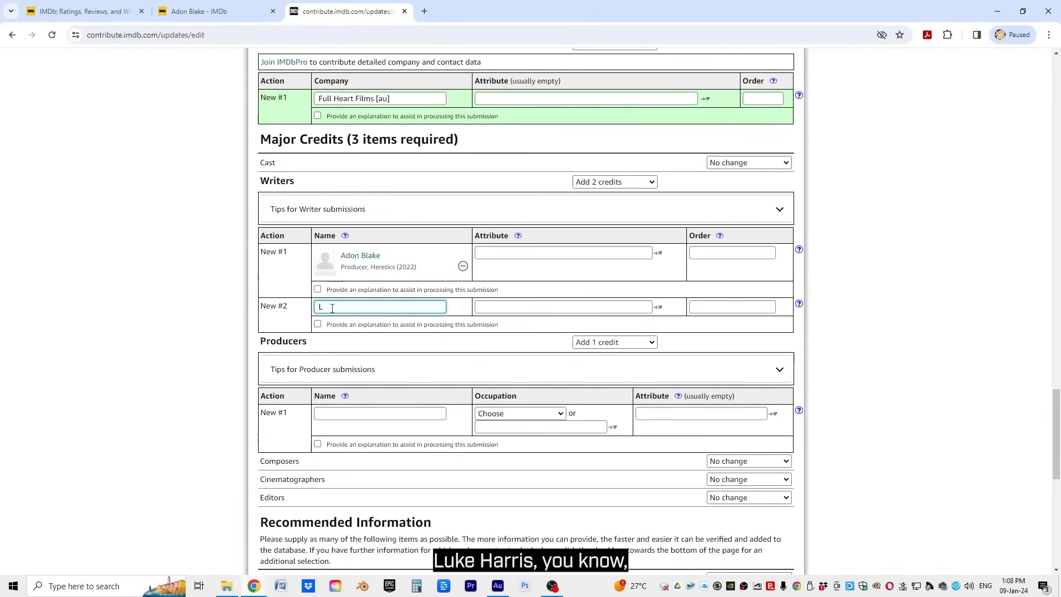
{"action": "type", "text": "uke Harris"}
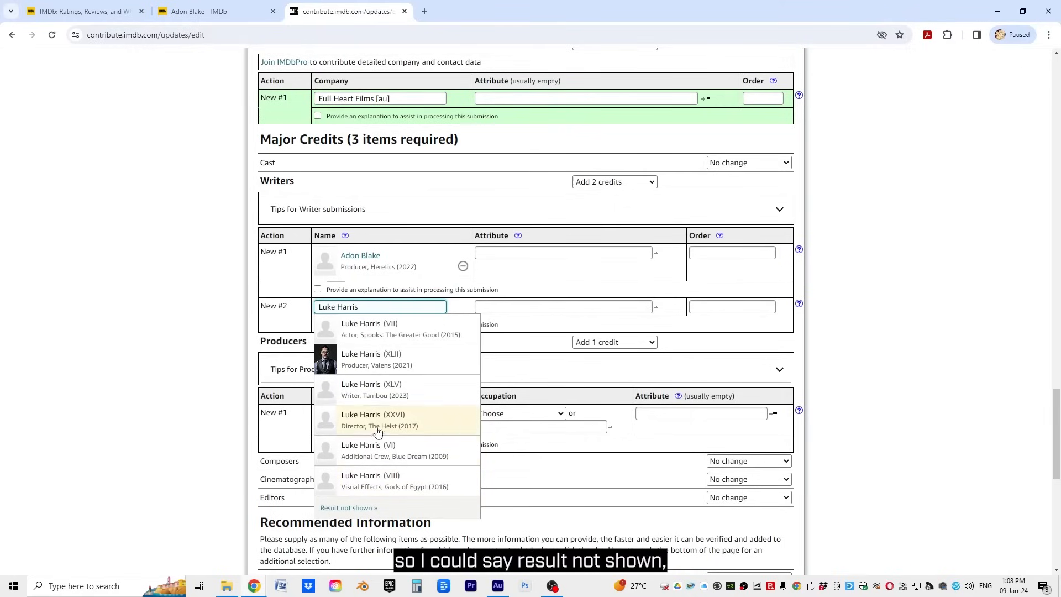
{"action": "left_click", "coordinate": [369, 335]}
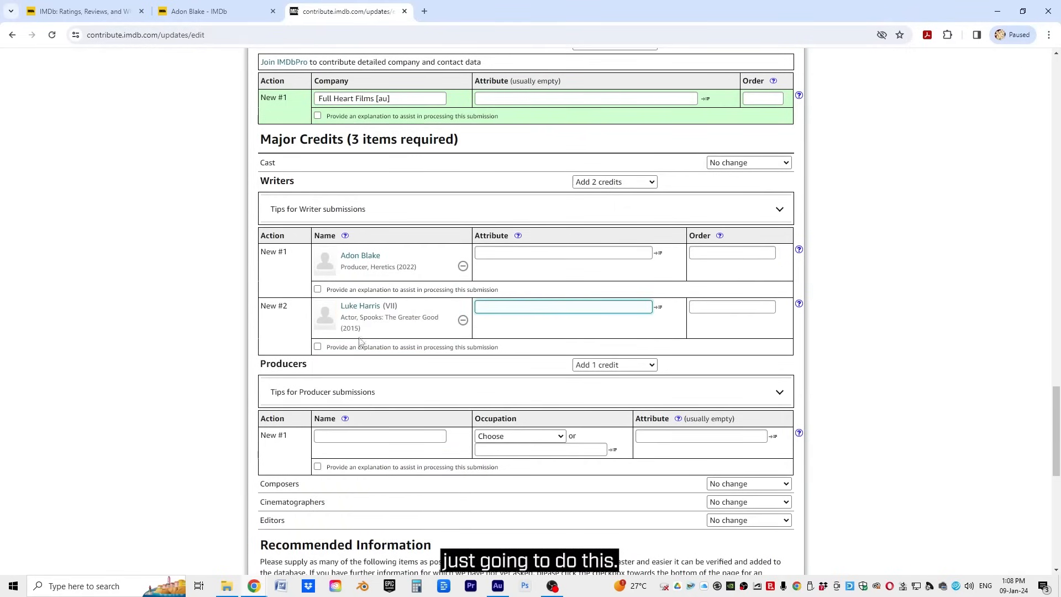
- Fill in the producer credit by entering the producer's name and choosing the existing profile, the producer of Heretics (2022)
{"action": "scroll", "coordinate": [171, 331], "scroll_direction": "down", "scroll_amount": 1}
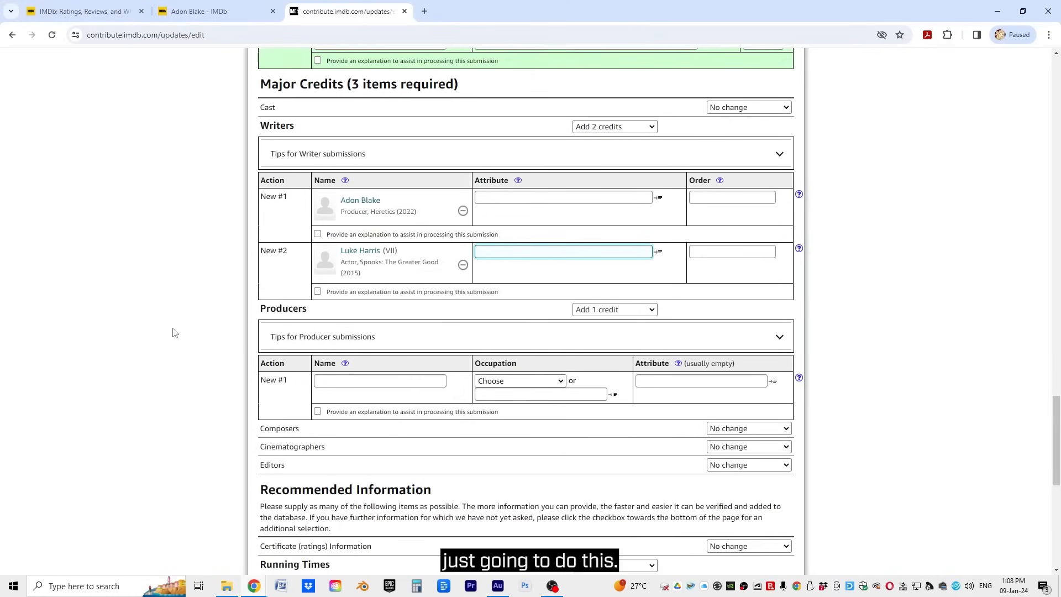
{"action": "scroll", "coordinate": [166, 332], "scroll_direction": "down", "scroll_amount": 2}
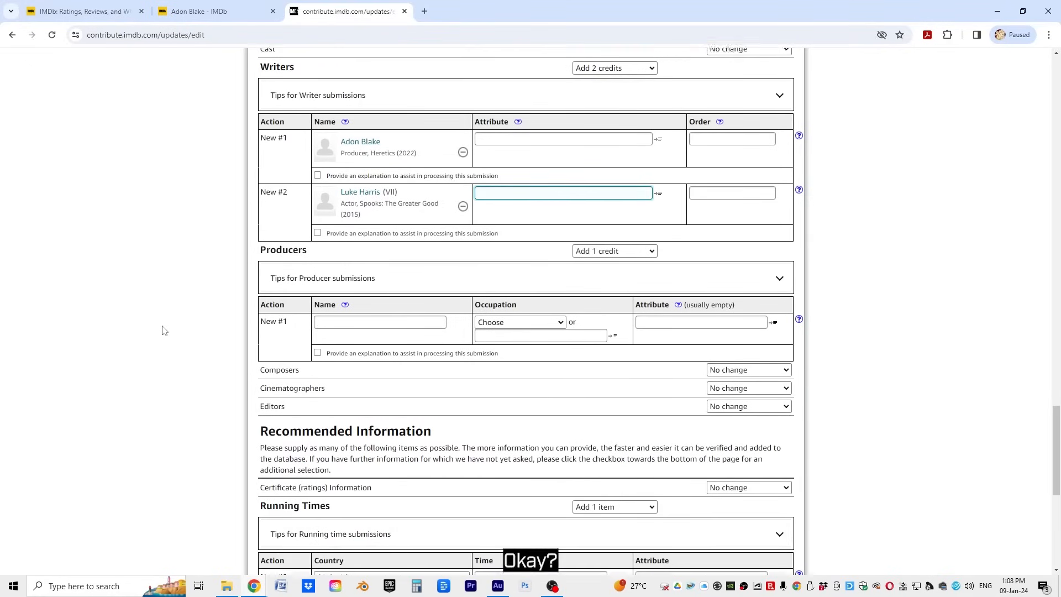
{"action": "left_click", "coordinate": [329, 271]}
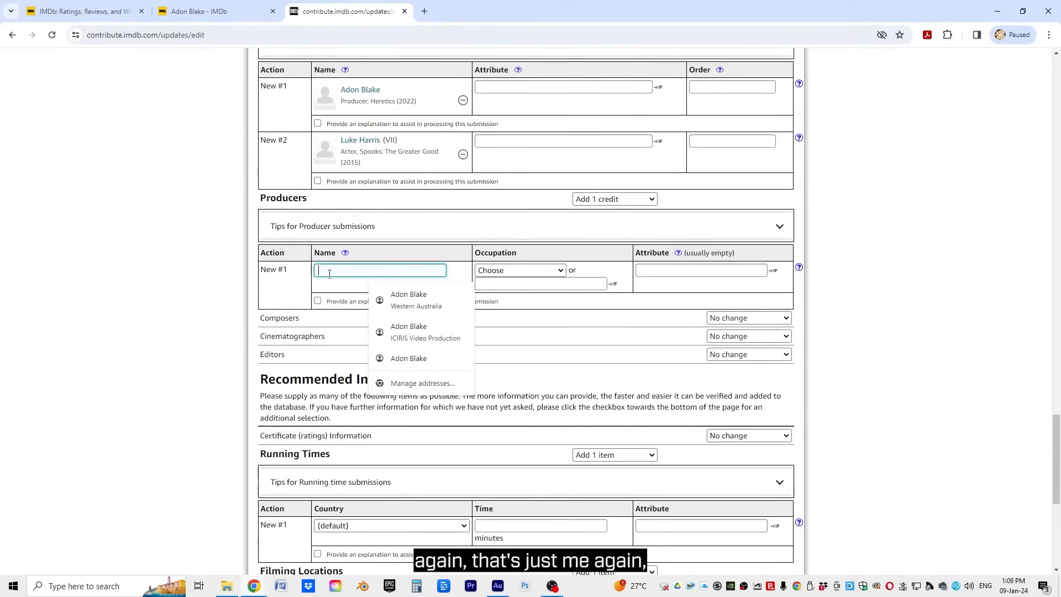
{"action": "type", "text": "Adon"}
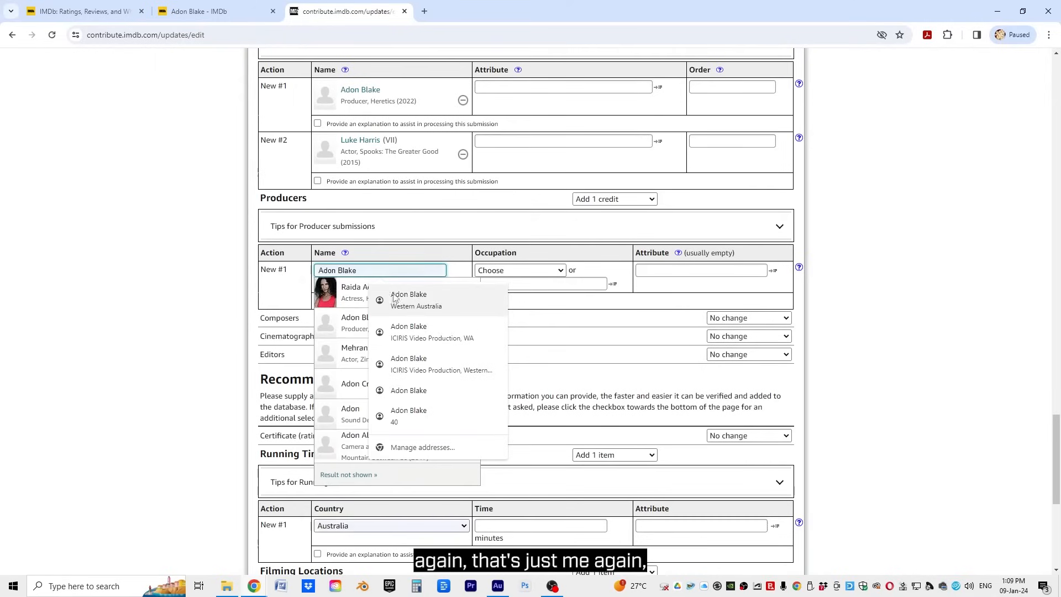
{"action": "left_click", "coordinate": [352, 323]}
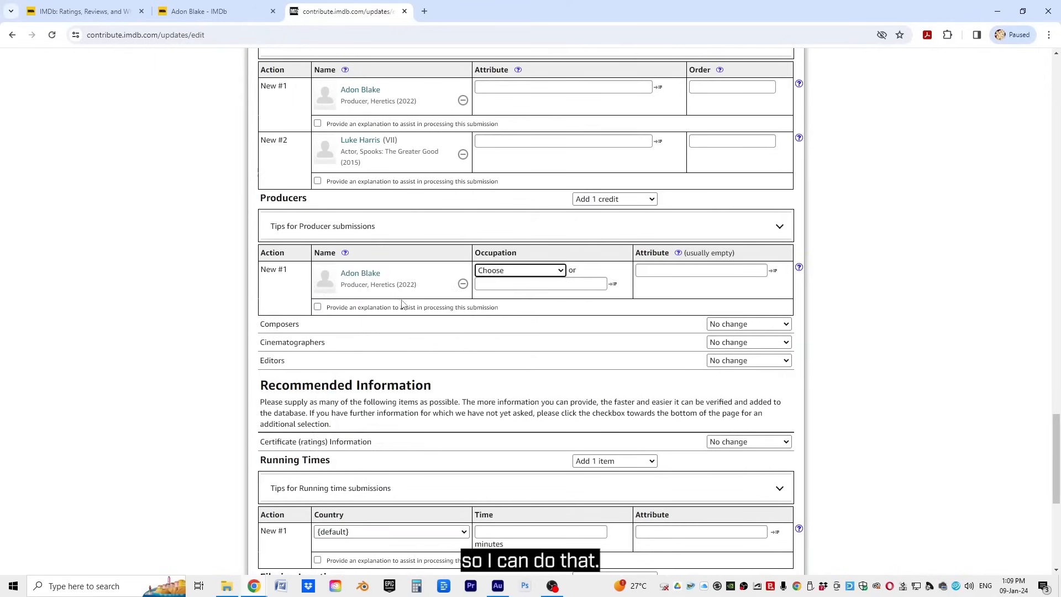
- In the recommended information, set the running time to 93 minutes and the filming location to Australia
{"action": "scroll", "coordinate": [164, 313], "scroll_direction": "down", "scroll_amount": 1}
{"action": "scroll", "coordinate": [165, 314], "scroll_direction": "down", "scroll_amount": 4}
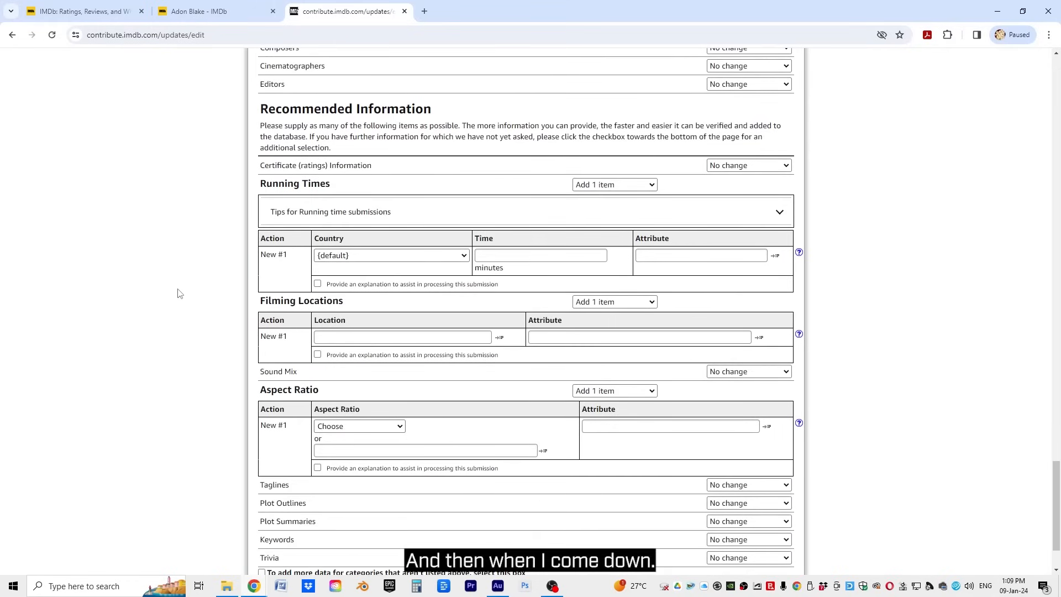
{"action": "left_click", "coordinate": [504, 254]}
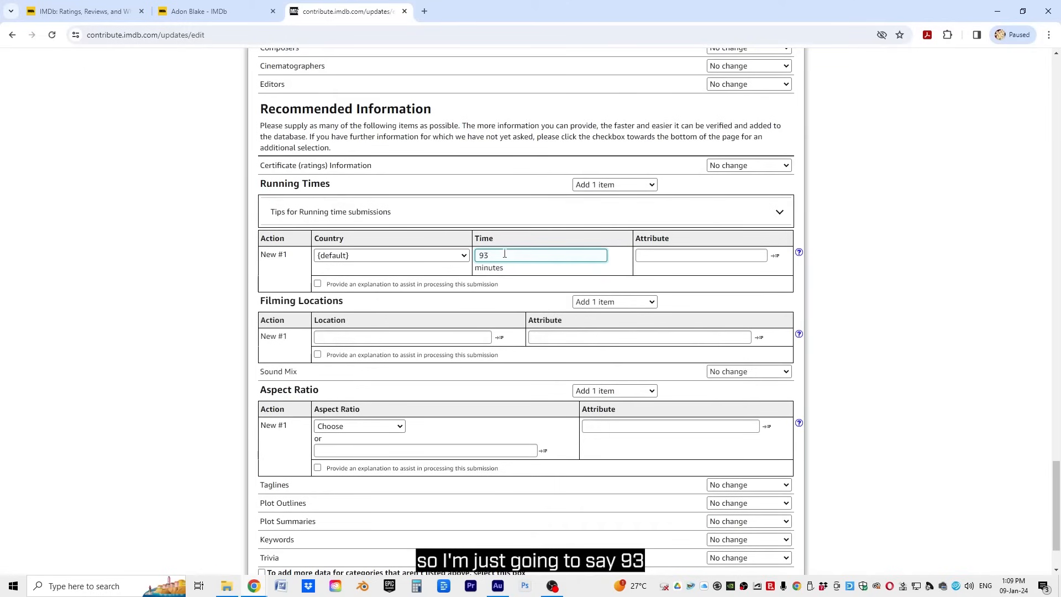
{"action": "left_click", "coordinate": [377, 336]}
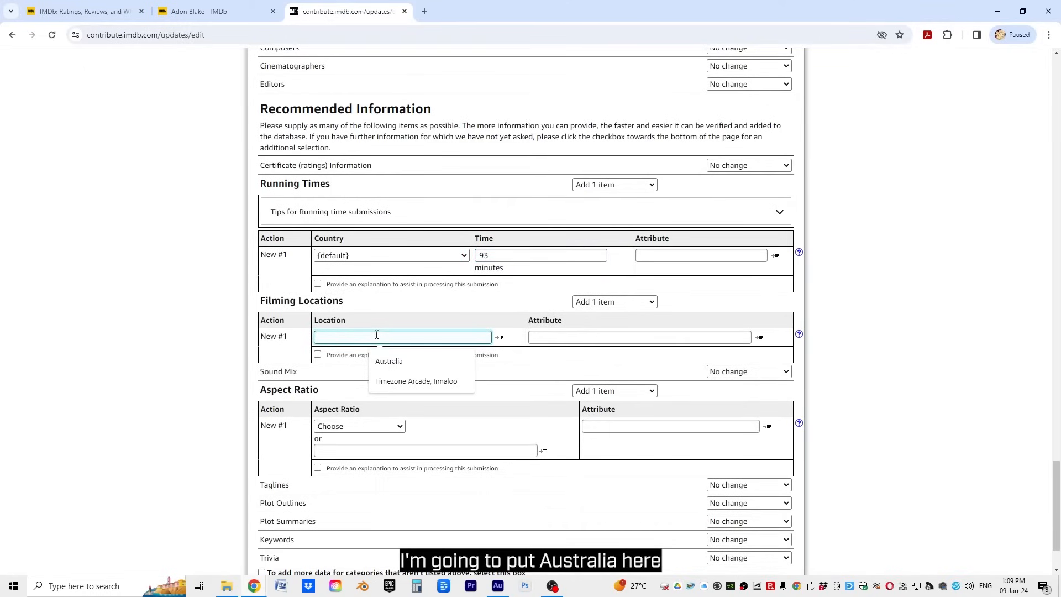
{"action": "left_click", "coordinate": [396, 361]}
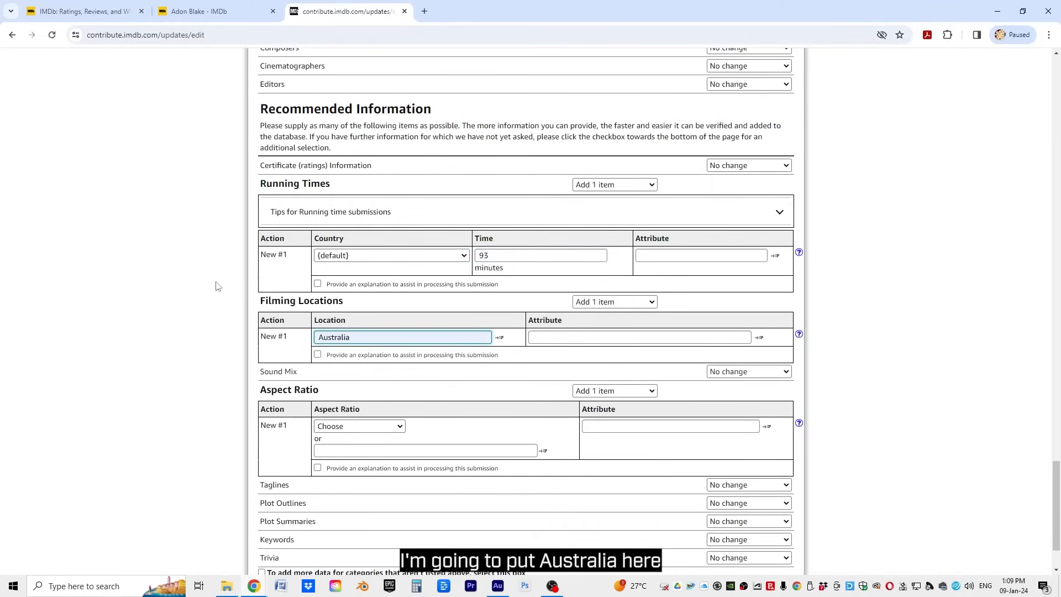
- Set the film's aspect ratio to 16:9 HD
{"action": "scroll", "coordinate": [212, 283], "scroll_direction": "down", "scroll_amount": 2}
{"action": "left_click", "coordinate": [348, 339]}
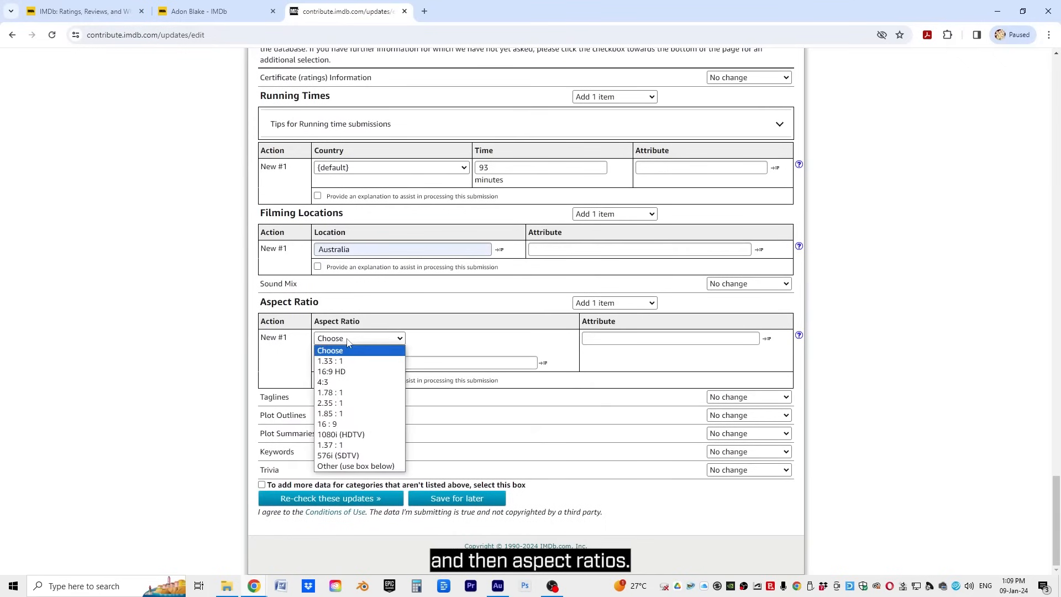
{"action": "left_click", "coordinate": [333, 372]}
{"action": "left_click", "coordinate": [159, 279]}
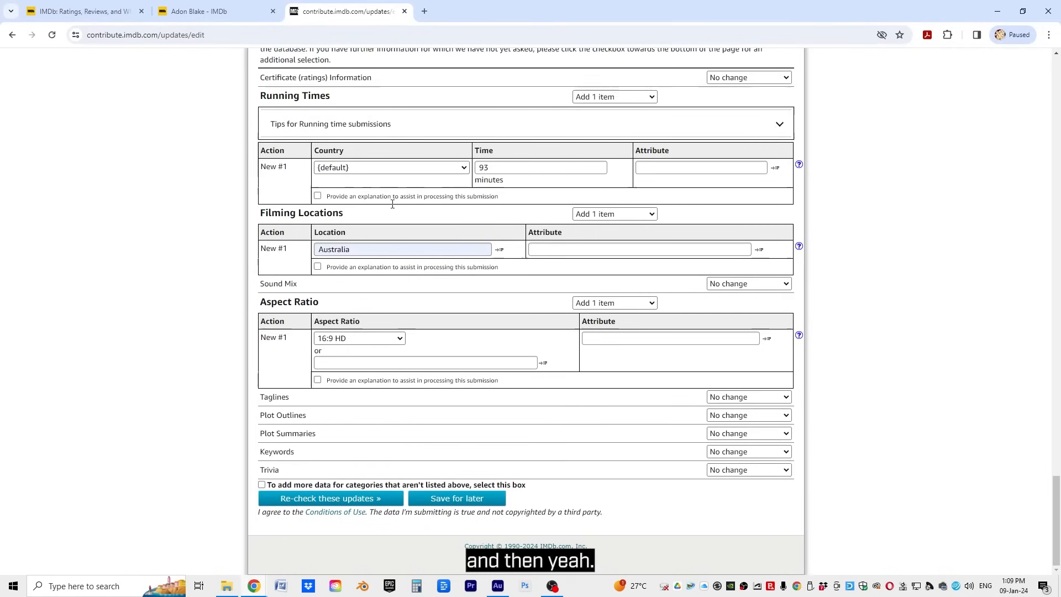
- Re-check the entered updates and review the form down to the writer and producer credits
{"action": "scroll", "coordinate": [479, 231], "scroll_direction": "up", "scroll_amount": 3}
{"action": "scroll", "coordinate": [442, 310], "scroll_direction": "down", "scroll_amount": 2}
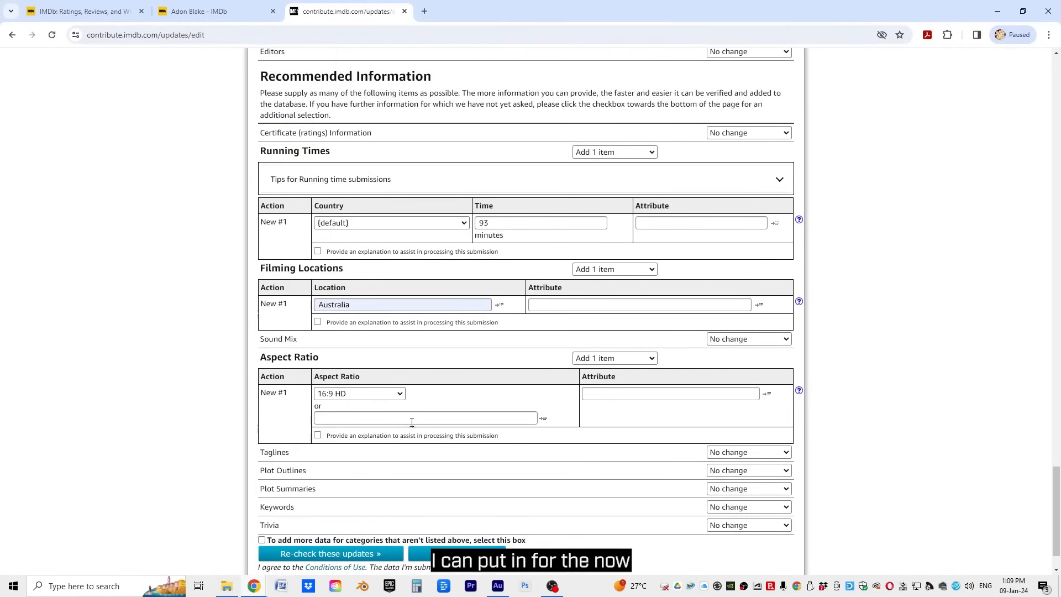
{"action": "scroll", "coordinate": [368, 502], "scroll_direction": "down", "scroll_amount": 1}
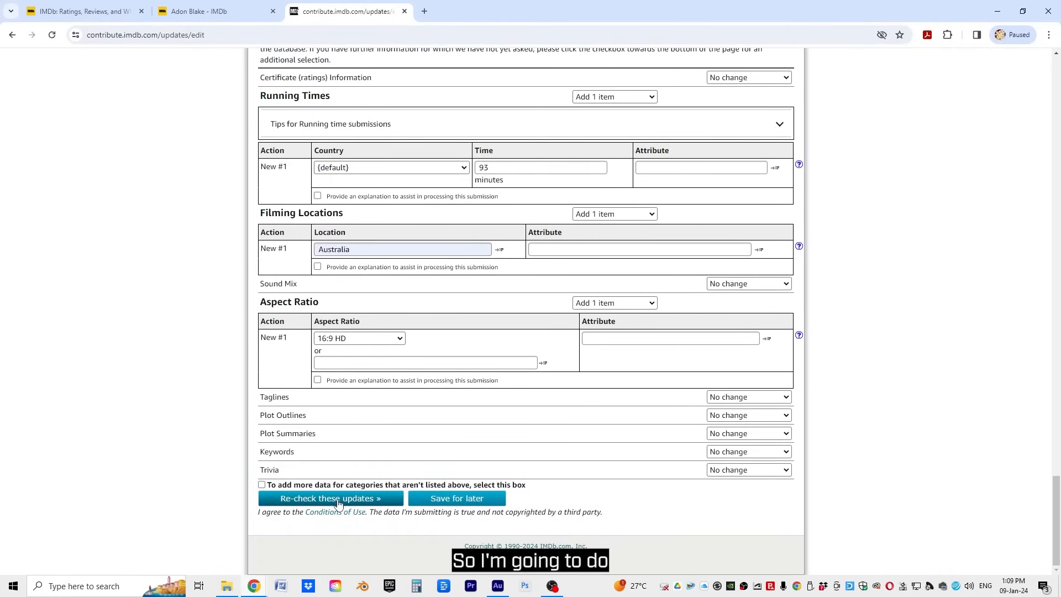
{"action": "left_click", "coordinate": [338, 501]}
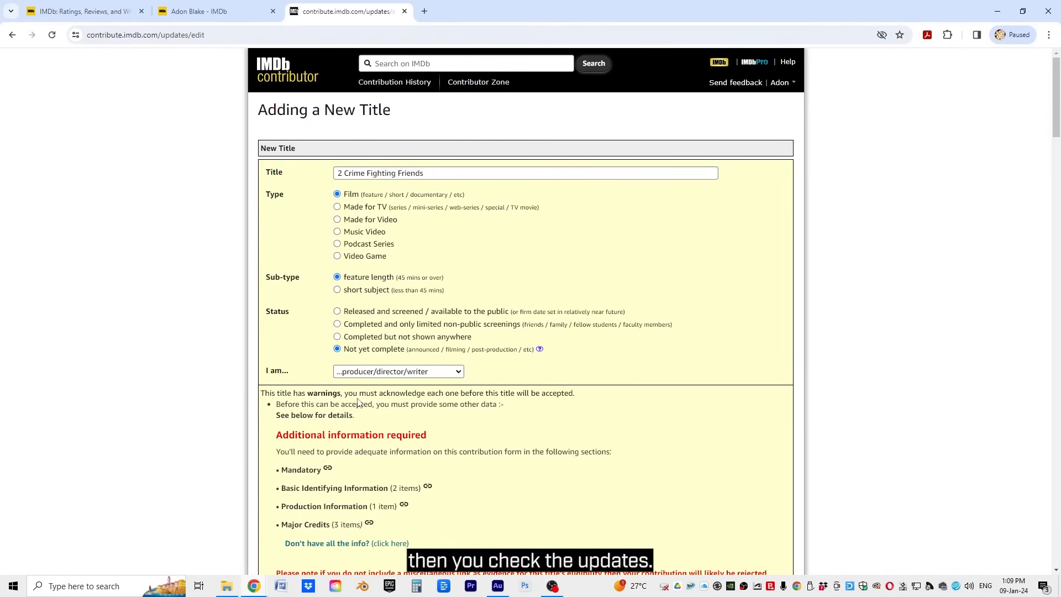
{"action": "scroll", "coordinate": [357, 401], "scroll_direction": "down", "scroll_amount": 20}
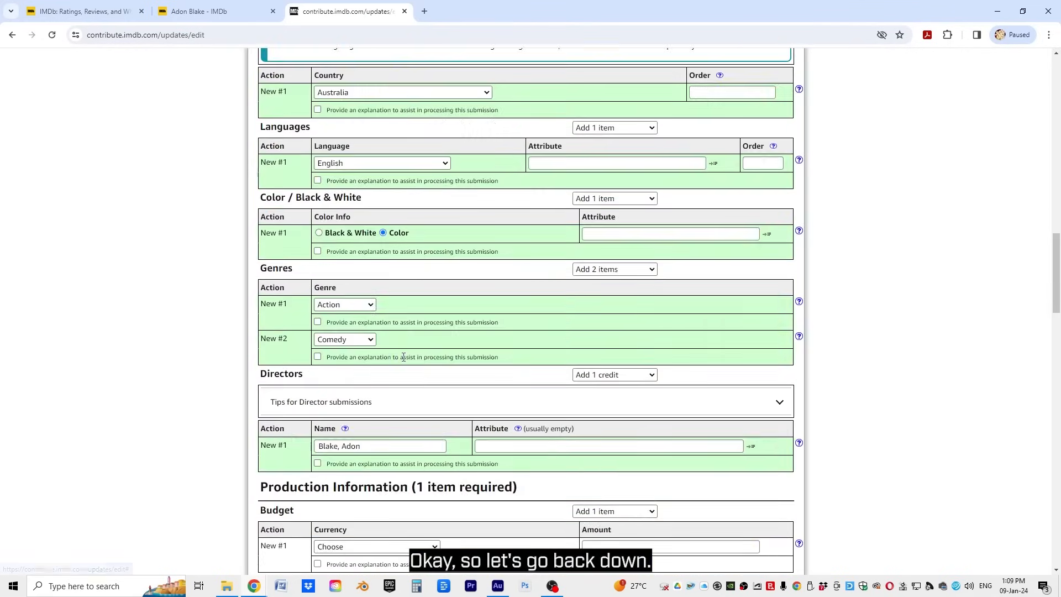
{"action": "scroll", "coordinate": [404, 358], "scroll_direction": "down", "scroll_amount": 15}
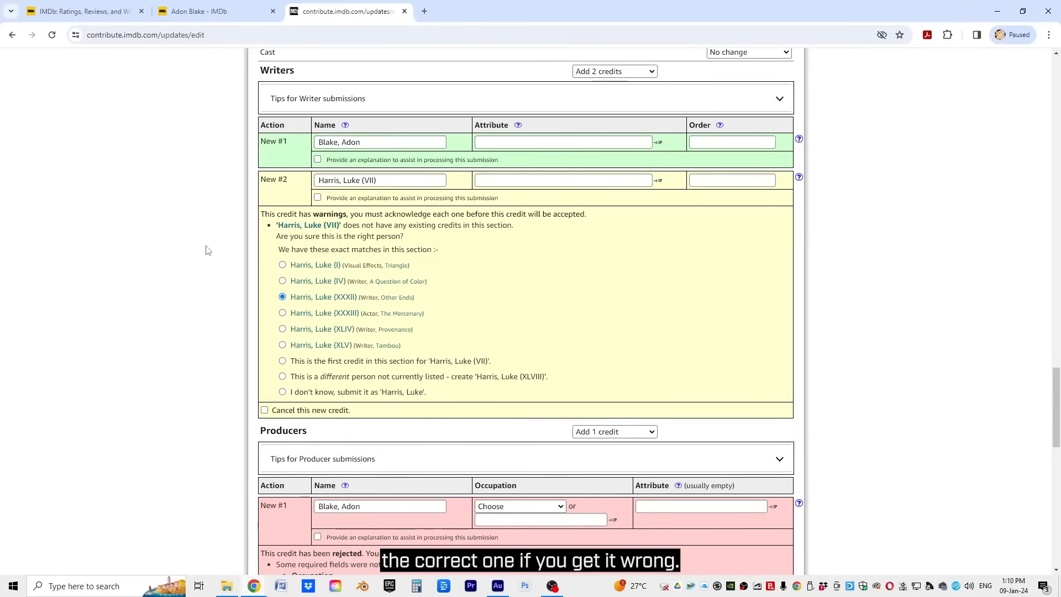
- Set the occupation of the producer credit to producer
{"action": "scroll", "coordinate": [216, 243], "scroll_direction": "down", "scroll_amount": 3}
{"action": "scroll", "coordinate": [215, 238], "scroll_direction": "down", "scroll_amount": 1}
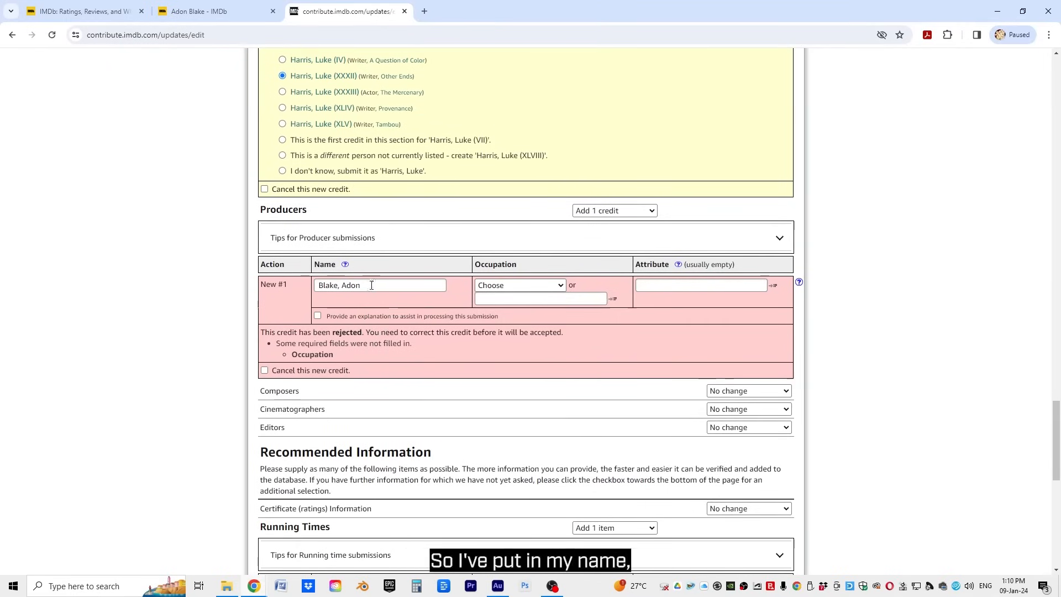
{"action": "left_click", "coordinate": [519, 285]}
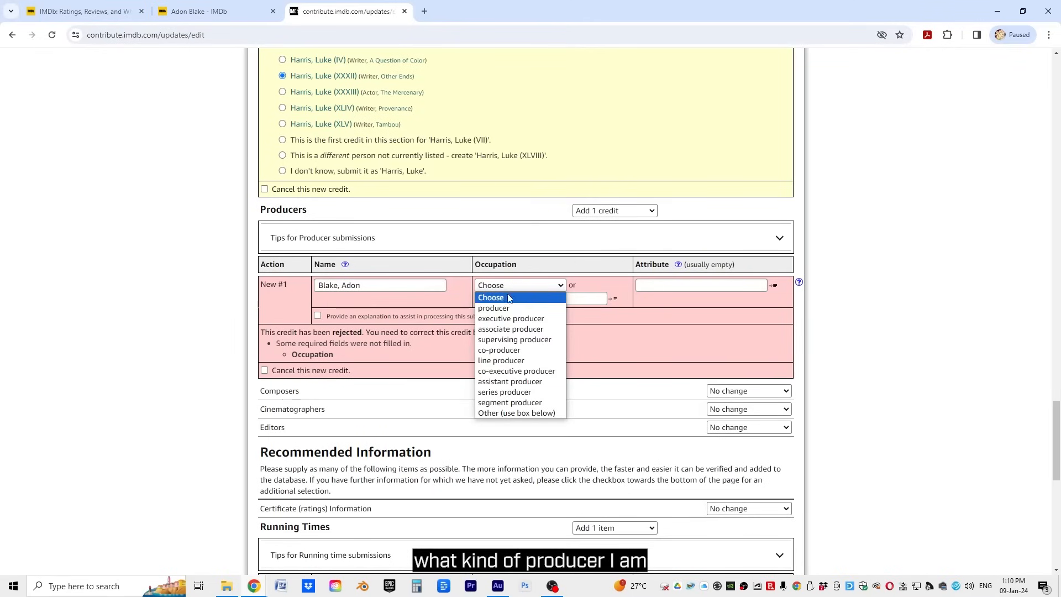
{"action": "left_click", "coordinate": [497, 308]}
- Replace the filming location with "Timezone Arcade, Innaloo" and give it the attribute "Jerry's Arcade"
{"action": "scroll", "coordinate": [202, 280], "scroll_direction": "down", "scroll_amount": 7}
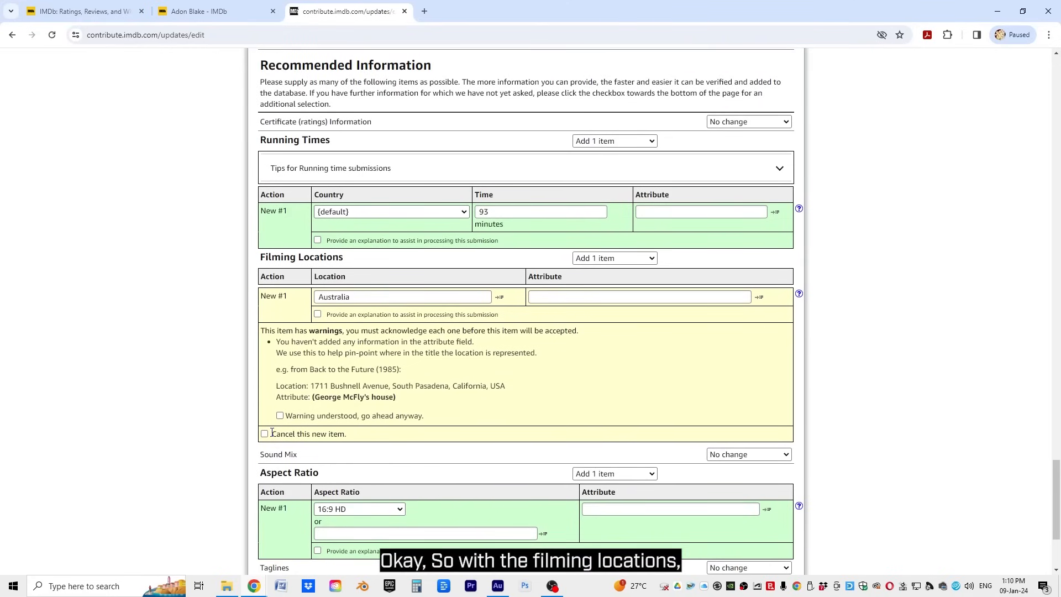
{"action": "left_click_drag", "start_coordinate": [365, 298], "coordinate": [295, 300]}
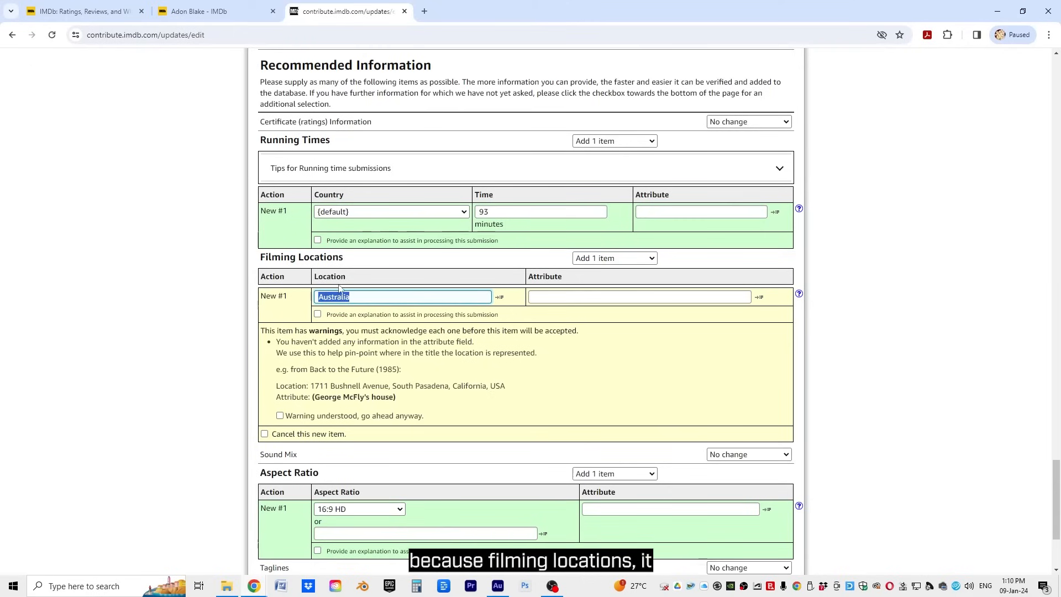
{"action": "left_click_drag", "start_coordinate": [365, 294], "coordinate": [298, 301]}
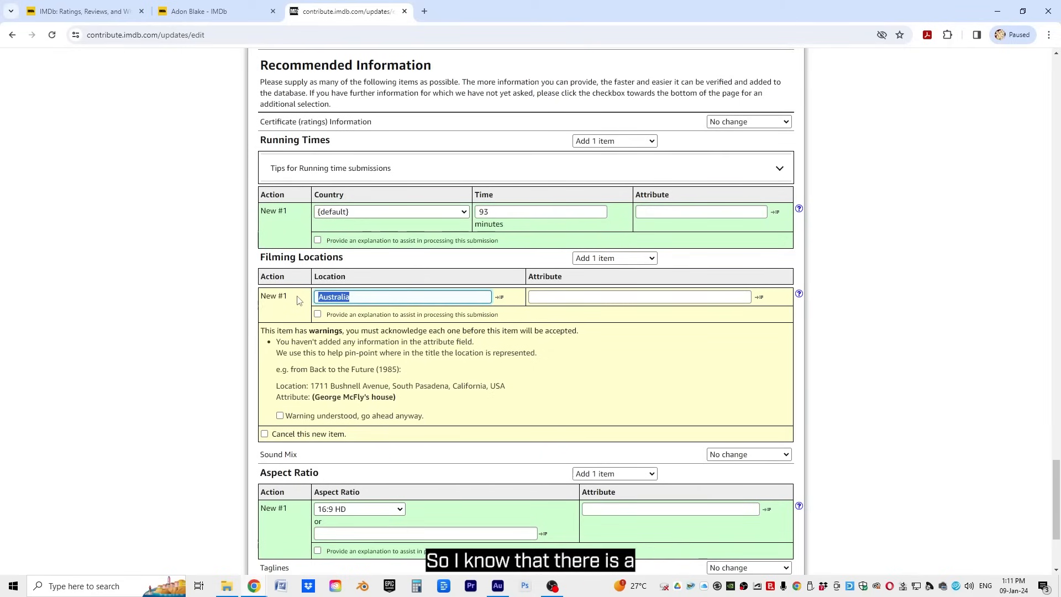
{"action": "type", "text": "Timezone Arcade, Innaloo"}
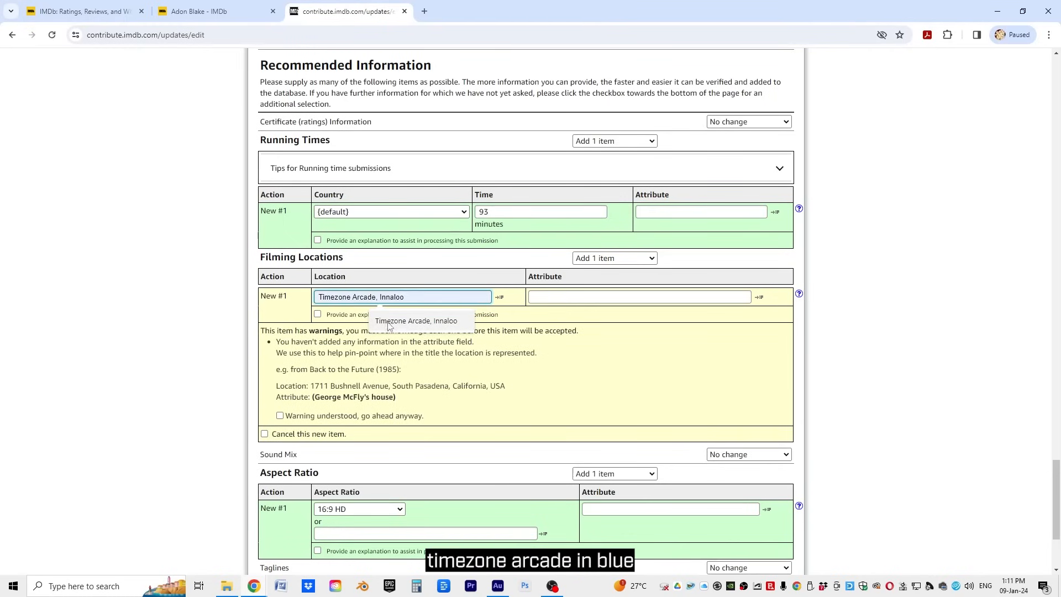
{"action": "left_click", "coordinate": [396, 323]}
{"action": "left_click", "coordinate": [551, 295]}
{"action": "type", "text": "Jerry"}
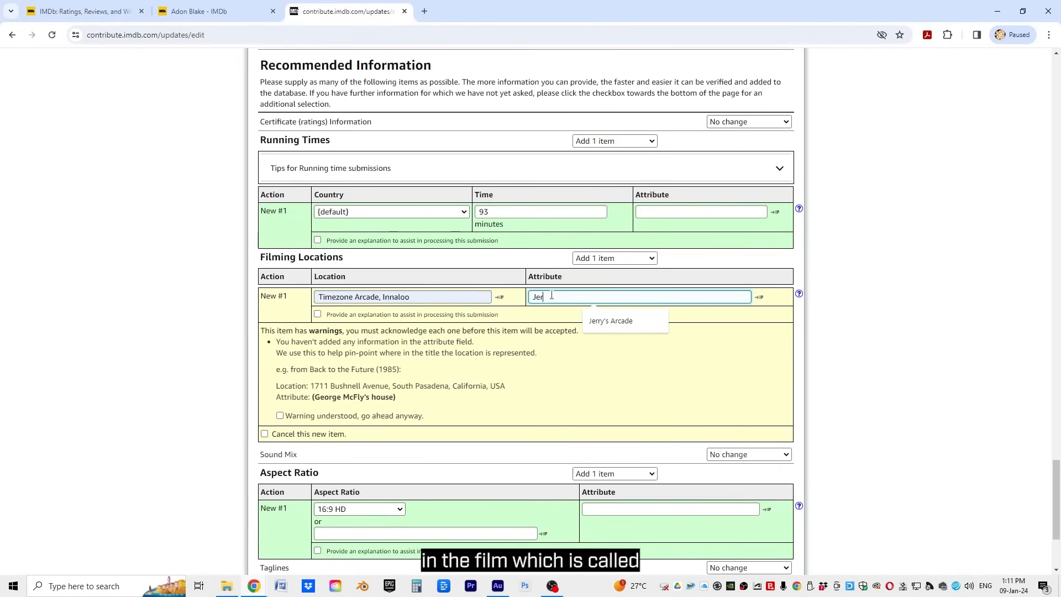
{"action": "key", "text": "BackSpace"}
{"action": "key", "text": "BackSpace"}
{"action": "type", "text": "'s Arcad"}
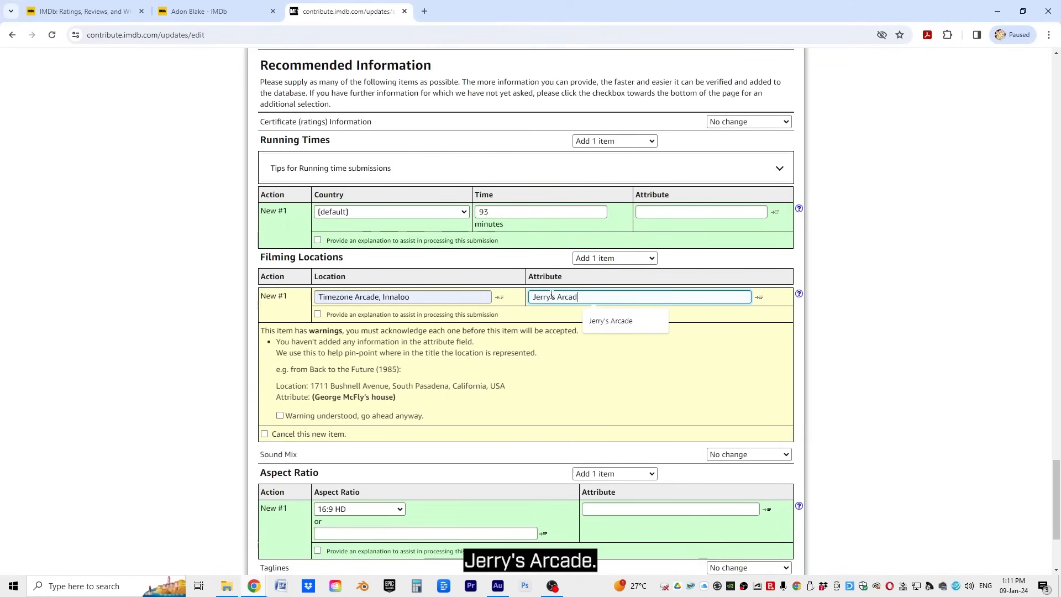
{"action": "type", "text": "e"}
{"action": "left_click", "coordinate": [206, 327]}
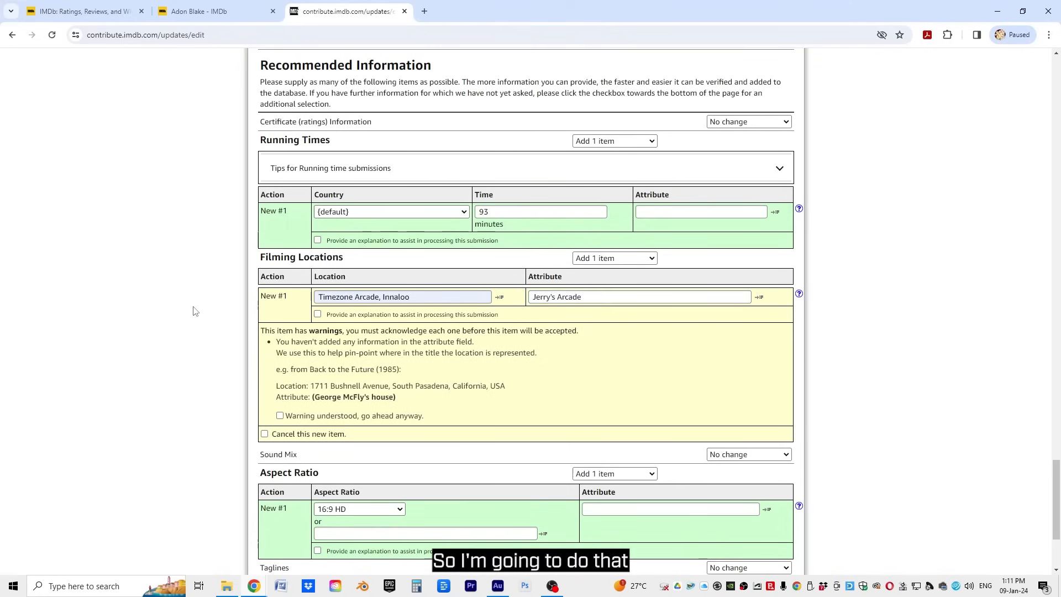
- Re-check the updates again and review the production status and miscellaneous link sections
{"action": "scroll", "coordinate": [194, 309], "scroll_direction": "down", "scroll_amount": 3}
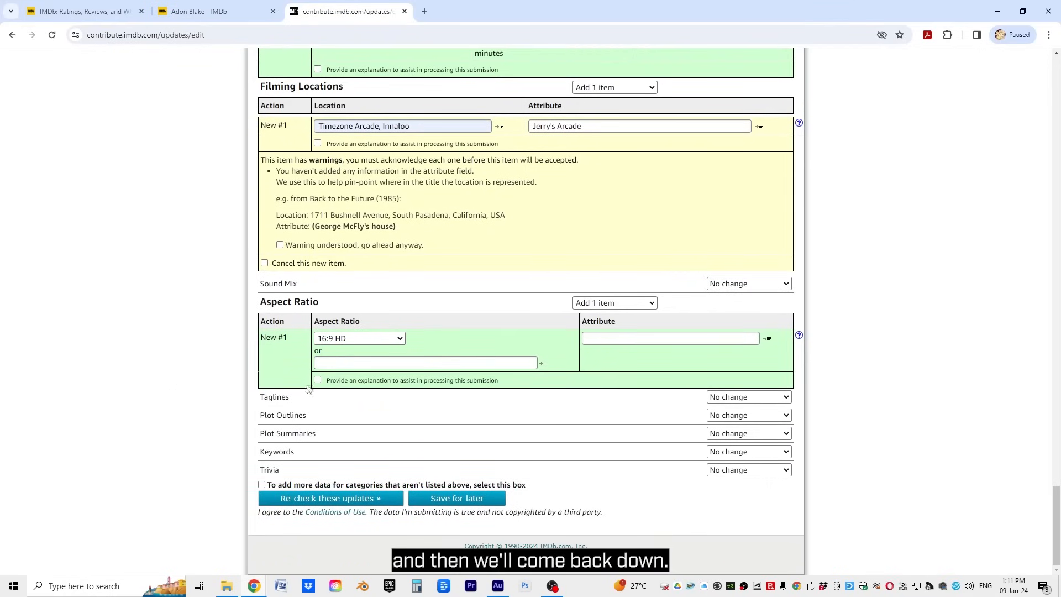
{"action": "scroll", "coordinate": [202, 250], "scroll_direction": "up", "scroll_amount": 3}
{"action": "scroll", "coordinate": [202, 250], "scroll_direction": "up", "scroll_amount": 1}
{"action": "scroll", "coordinate": [95, 364], "scroll_direction": "down", "scroll_amount": 5}
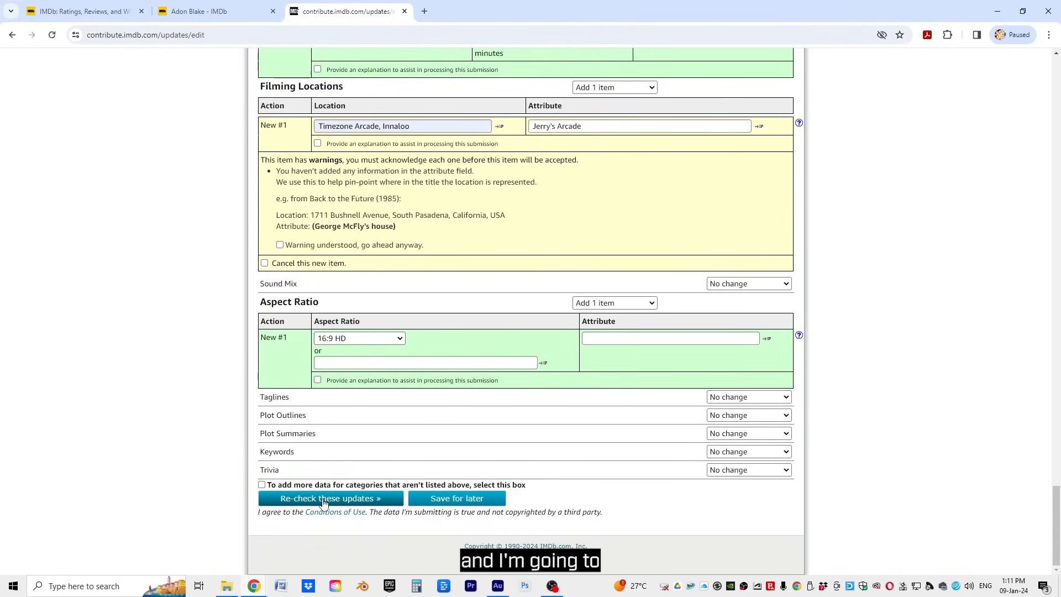
{"action": "left_click", "coordinate": [324, 500]}
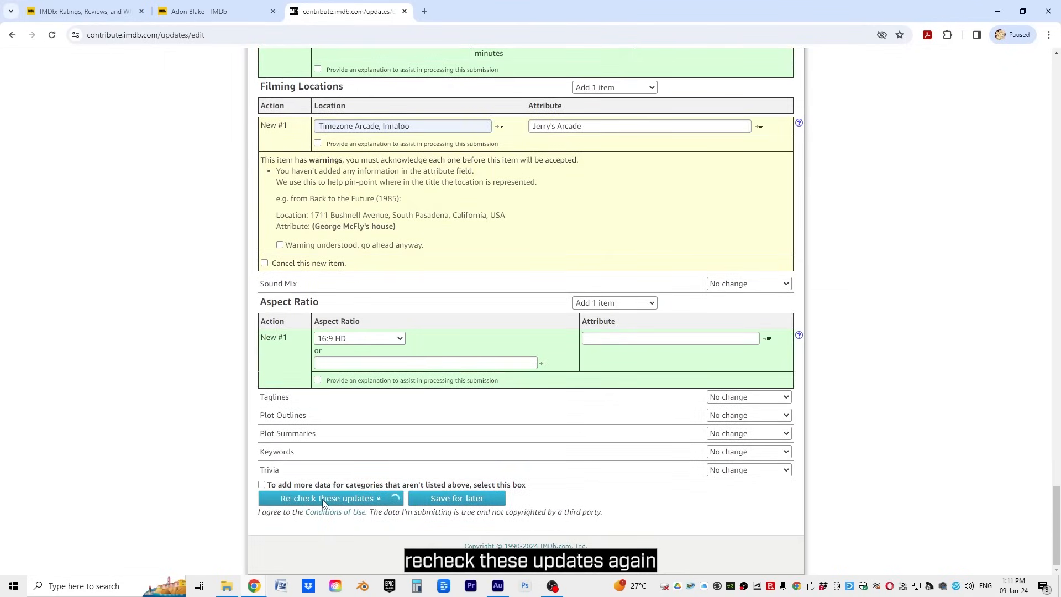
{"action": "scroll", "coordinate": [419, 197], "scroll_direction": "down", "scroll_amount": 6}
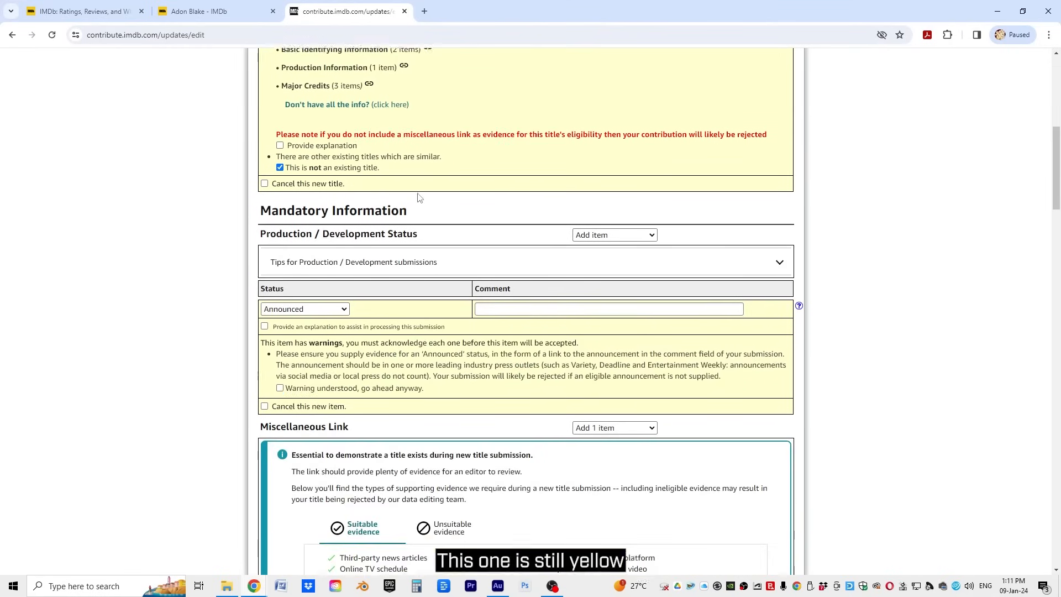
{"action": "scroll", "coordinate": [420, 199], "scroll_direction": "down", "scroll_amount": 4}
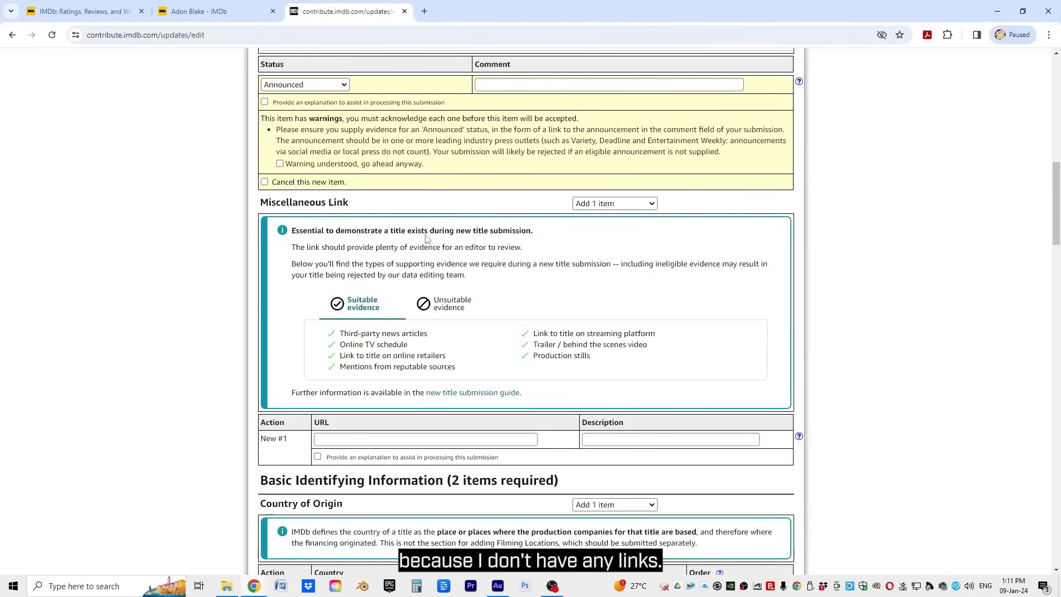
- Acknowledge the filming location warning by choosing to add "Timezone Arcade, Innaloo" as a new location
{"action": "scroll", "coordinate": [426, 239], "scroll_direction": "down", "scroll_amount": 15}
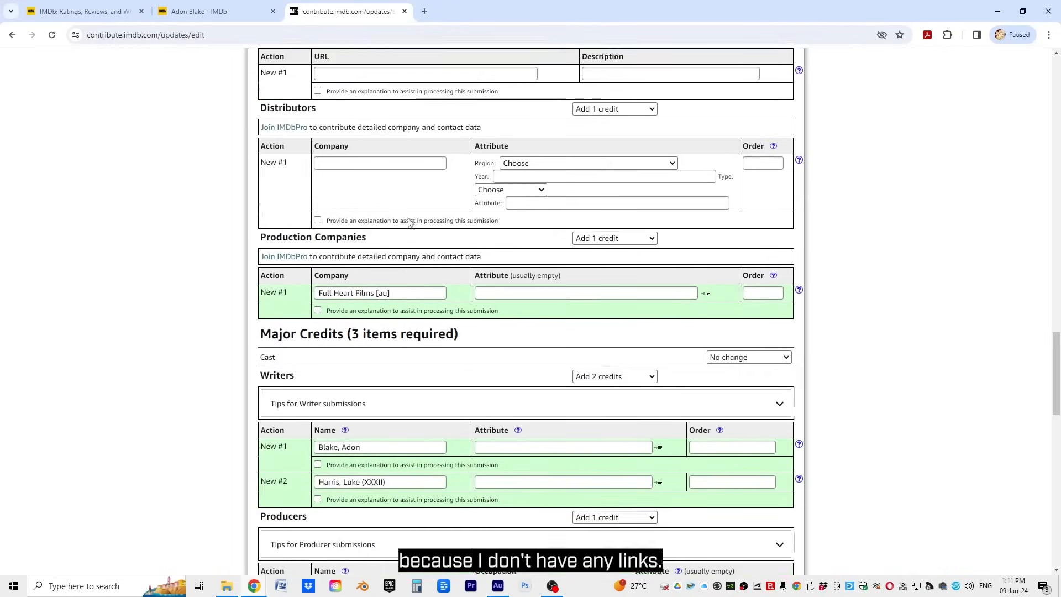
{"action": "scroll", "coordinate": [409, 221], "scroll_direction": "down", "scroll_amount": 5}
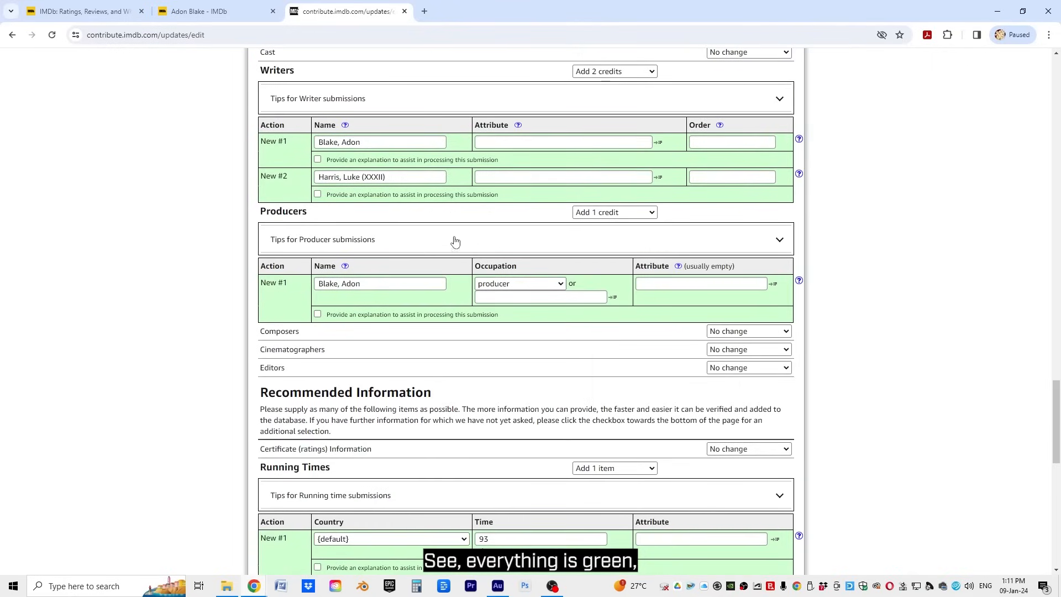
{"action": "scroll", "coordinate": [455, 241], "scroll_direction": "down", "scroll_amount": 7}
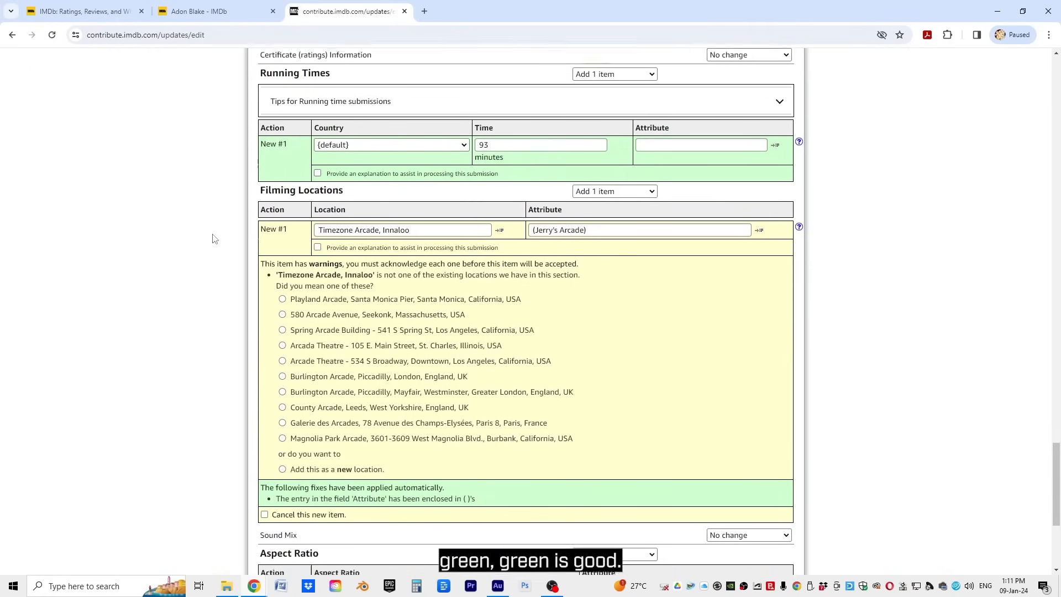
{"action": "scroll", "coordinate": [214, 239], "scroll_direction": "down", "scroll_amount": 2}
{"action": "scroll", "coordinate": [338, 238], "scroll_direction": "up", "scroll_amount": 1}
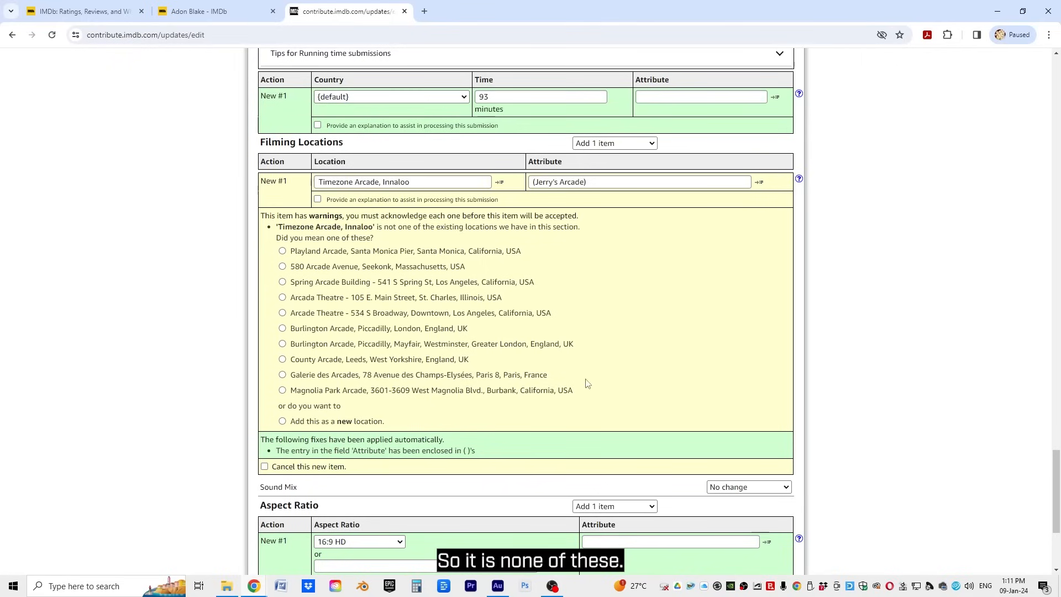
{"action": "left_click", "coordinate": [282, 422]}
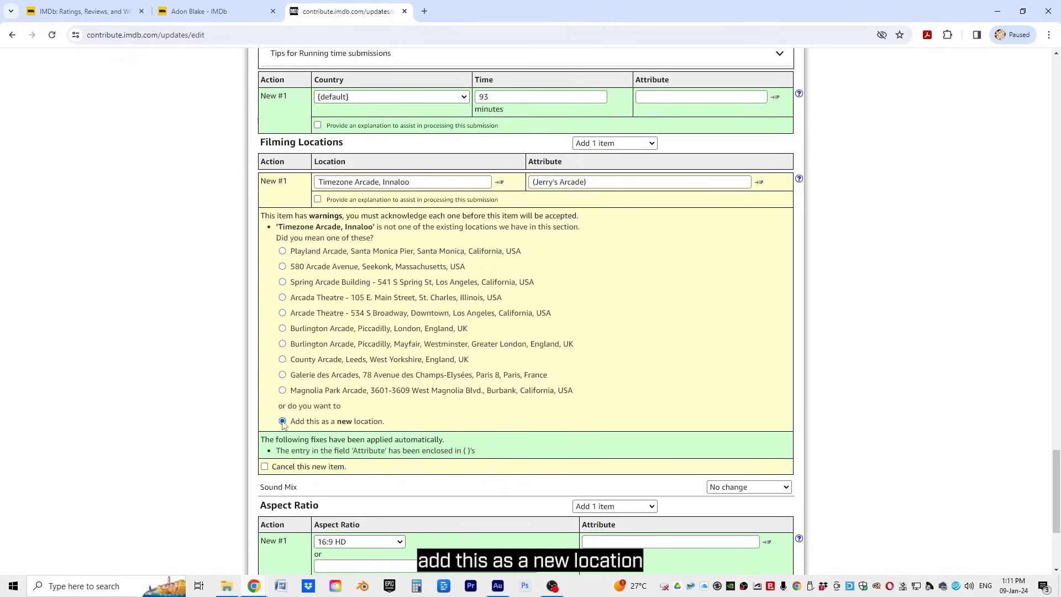
- Re-check the updates and review the filming location, production status and new title sections for remaining warnings
{"action": "scroll", "coordinate": [310, 411], "scroll_direction": "down", "scroll_amount": 3}
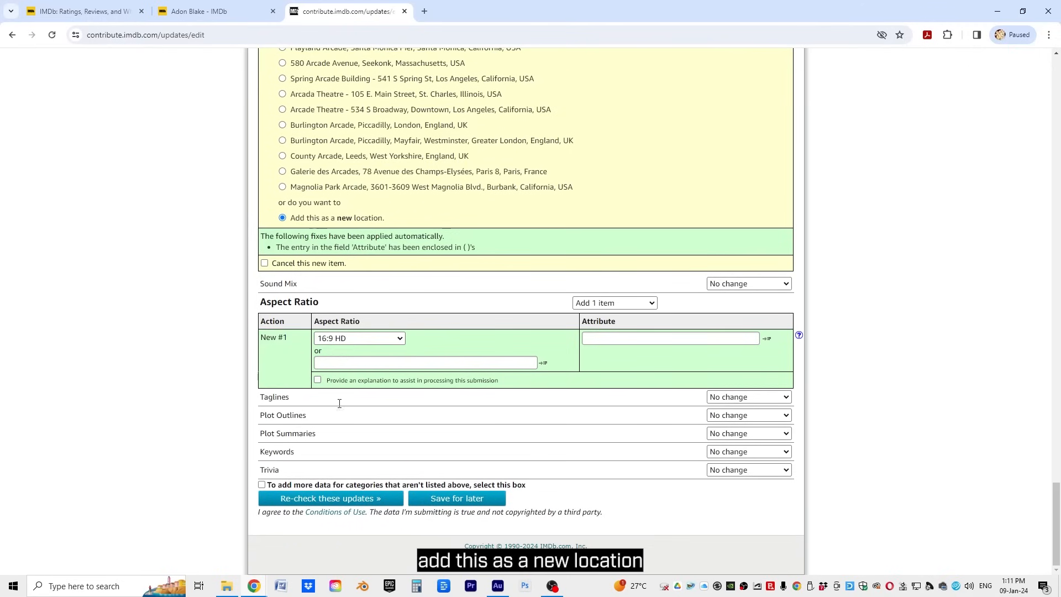
{"action": "left_click", "coordinate": [328, 499]}
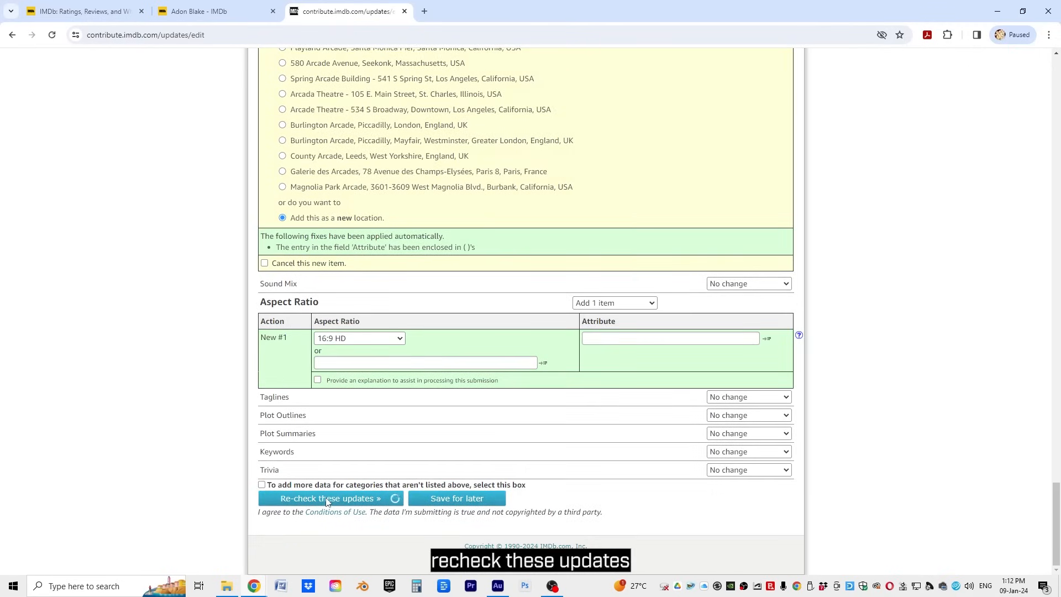
{"action": "scroll", "coordinate": [511, 293], "scroll_direction": "down", "scroll_amount": 20}
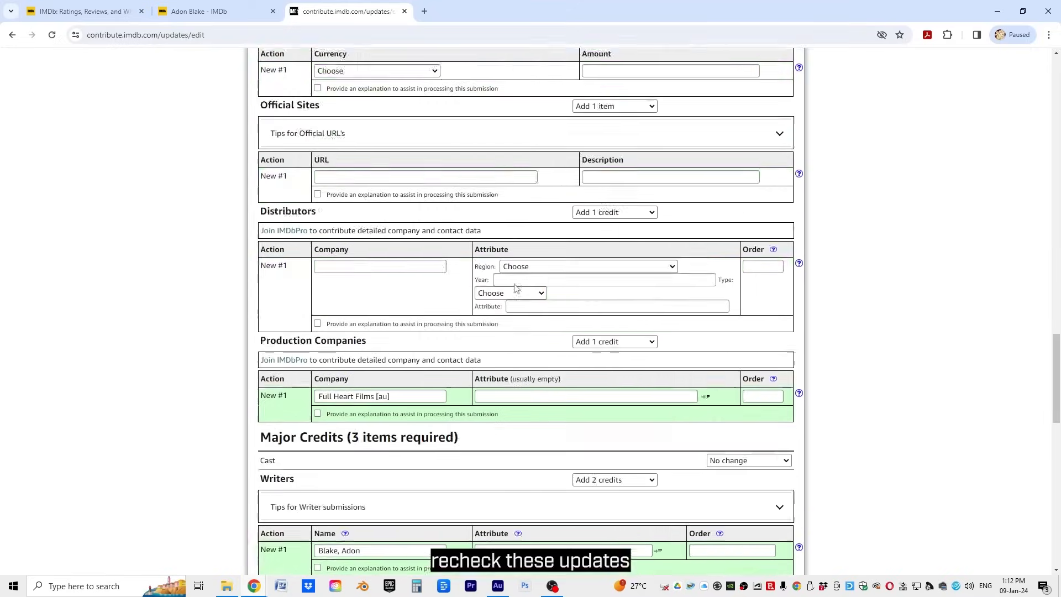
{"action": "scroll", "coordinate": [514, 287], "scroll_direction": "down", "scroll_amount": 20}
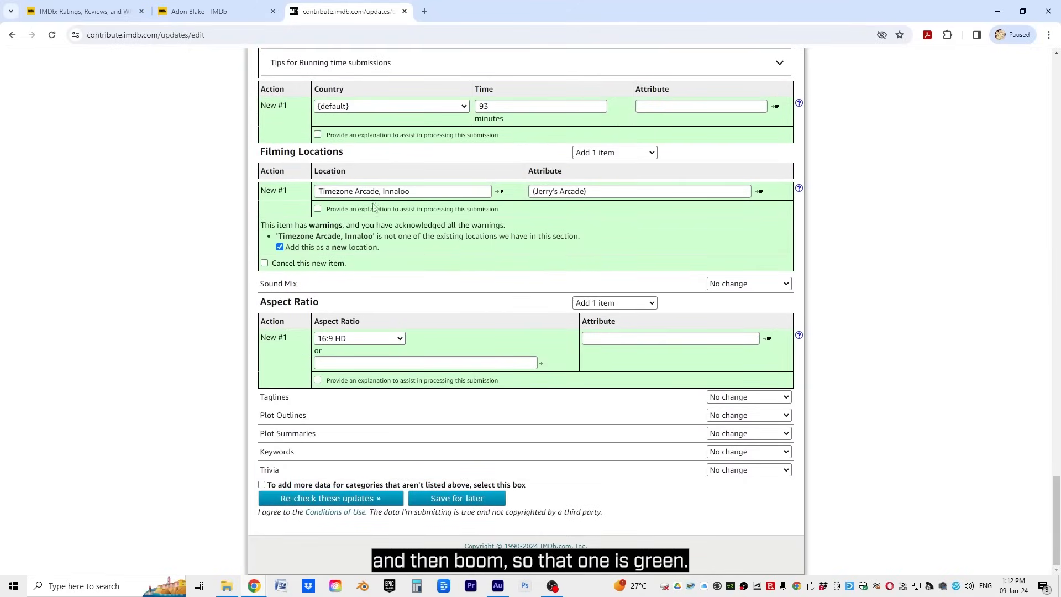
{"action": "left_click_drag", "start_coordinate": [1044, 543], "coordinate": [1053, 142]}
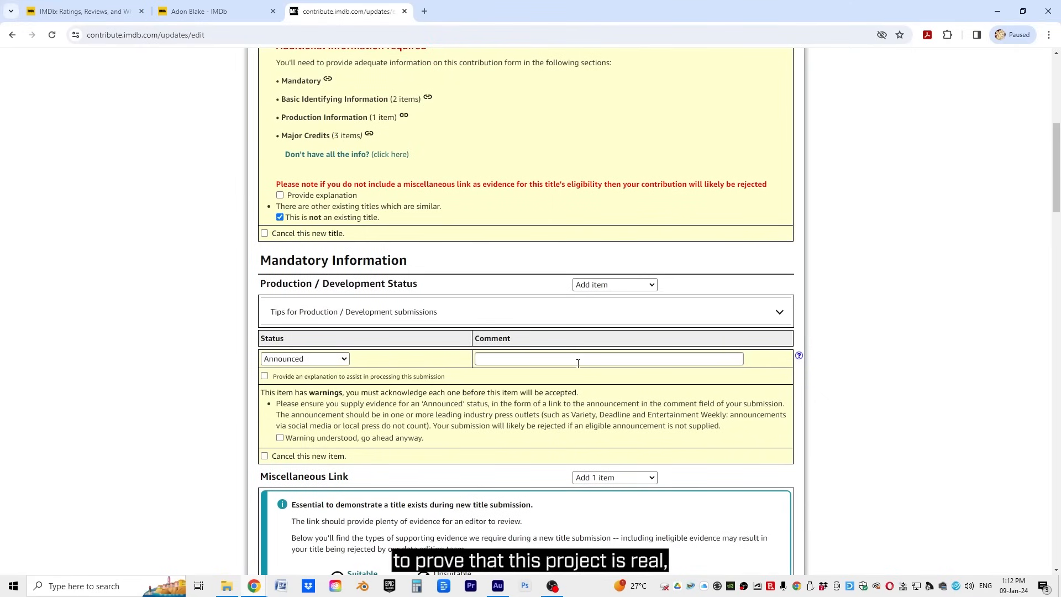
{"action": "left_click_drag", "start_coordinate": [1052, 145], "coordinate": [1050, 90]}
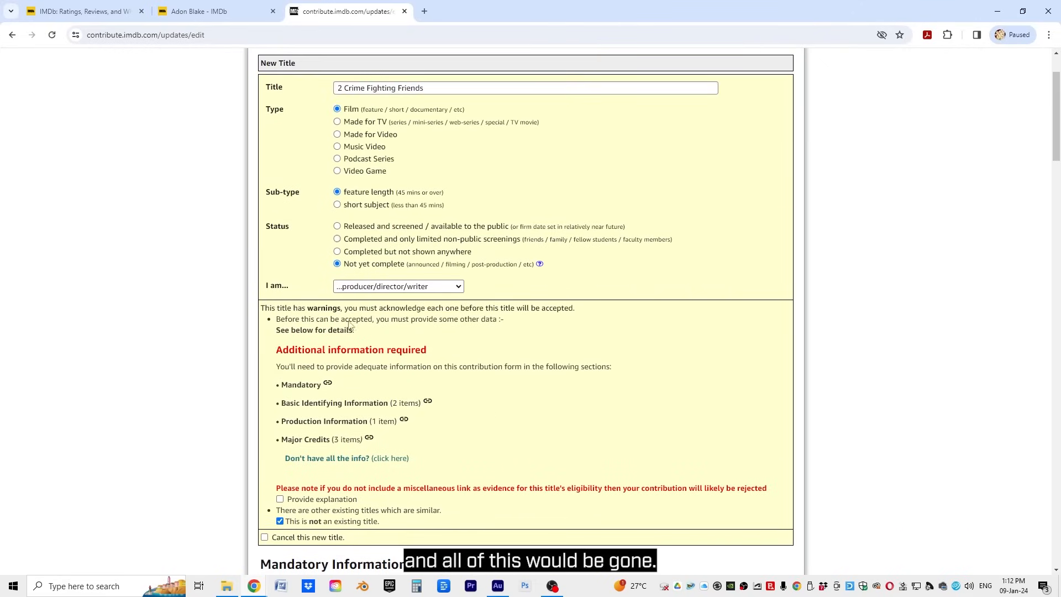
{"action": "left_click_drag", "start_coordinate": [1055, 121], "coordinate": [1056, 526]}
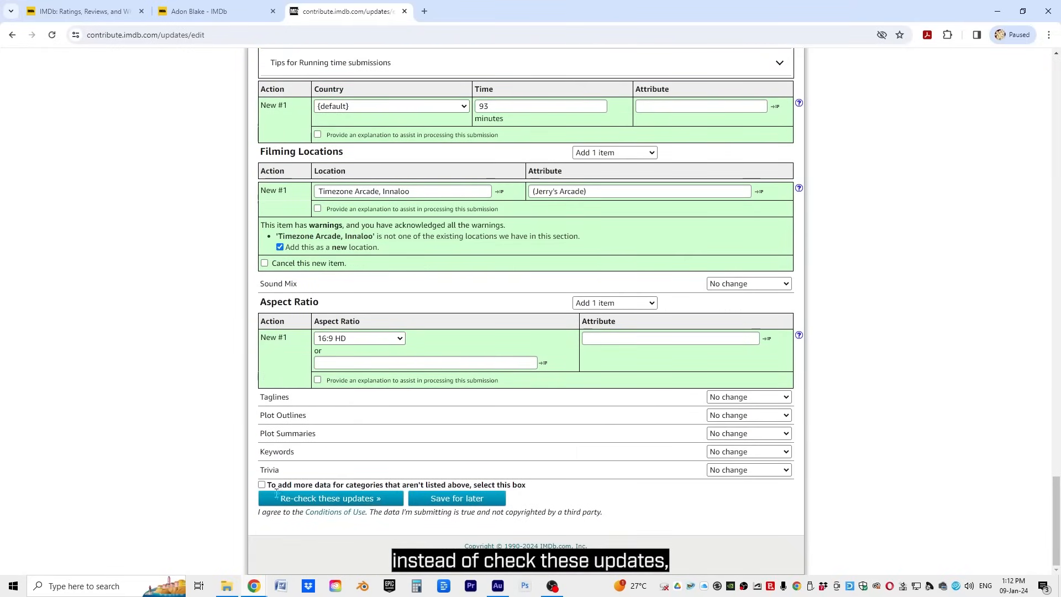